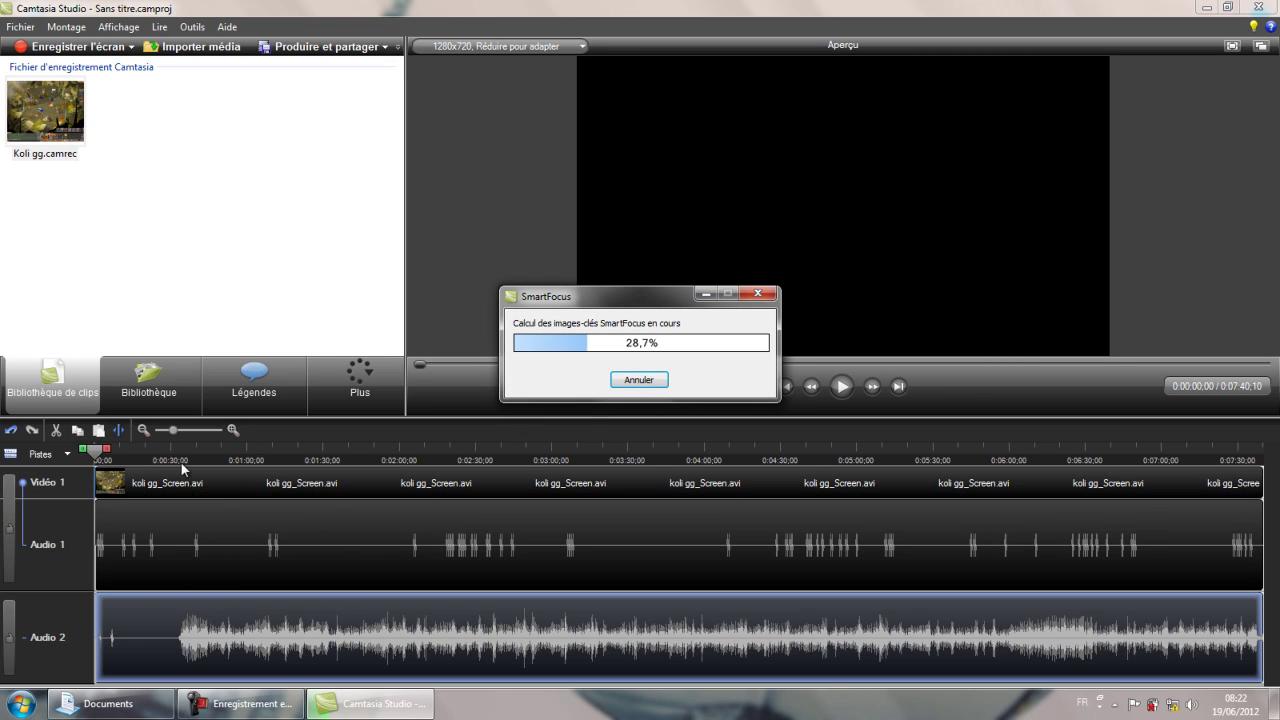
# Cancel the SmartFocus keyframe calculation and unlink the Vidéo 1 and Audio 1 tracks.
pyautogui.click(634, 378)
pyautogui.click(652, 388)
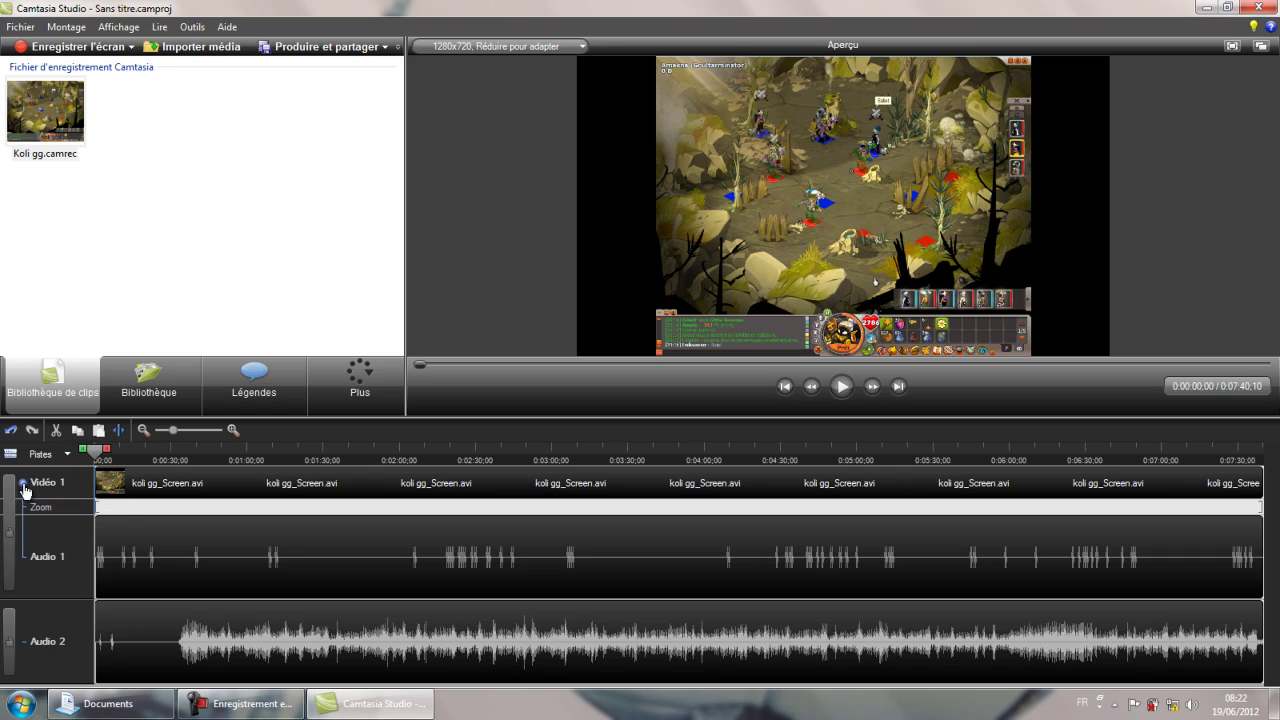
pyautogui.click(22, 484)
pyautogui.click(672, 388)
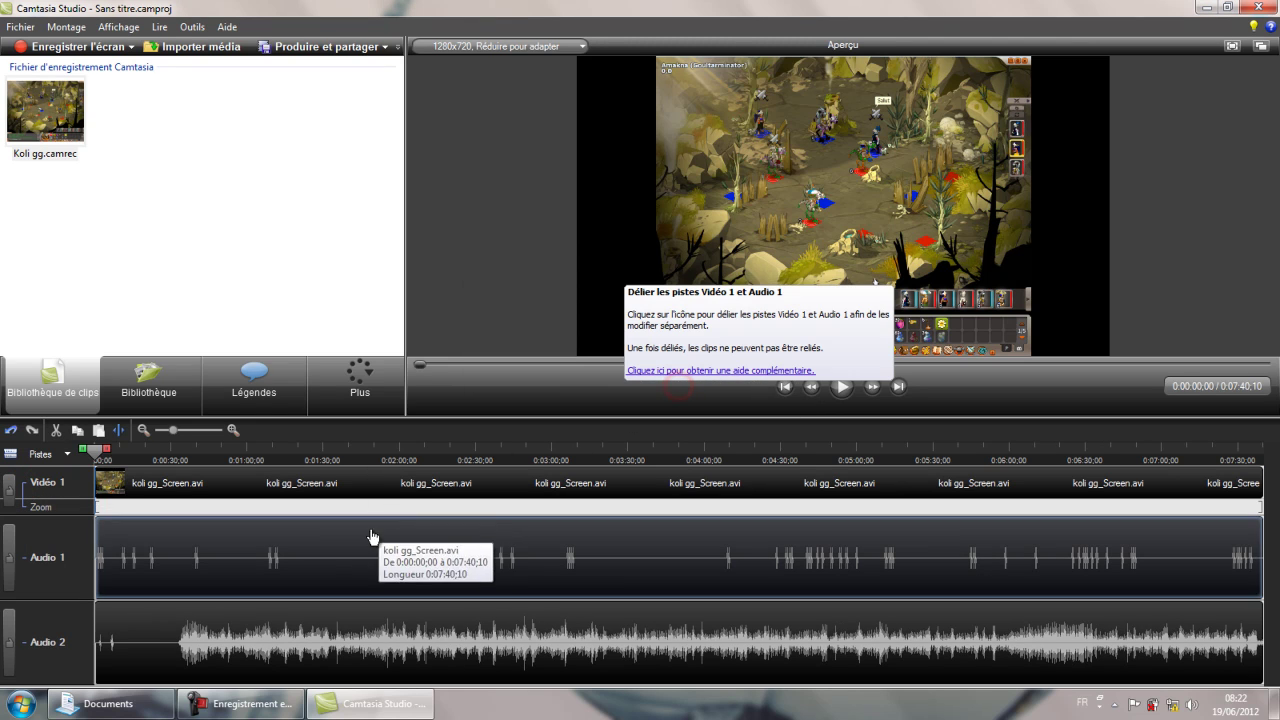
# Delete the recorded sound from the Audio 1 track and move the Audio 2 clip up onto Audio 1.
pyautogui.click(343, 543)
pyautogui.press('Delete')
pyautogui.moveTo(345, 613); pyautogui.dragTo(445, 490)
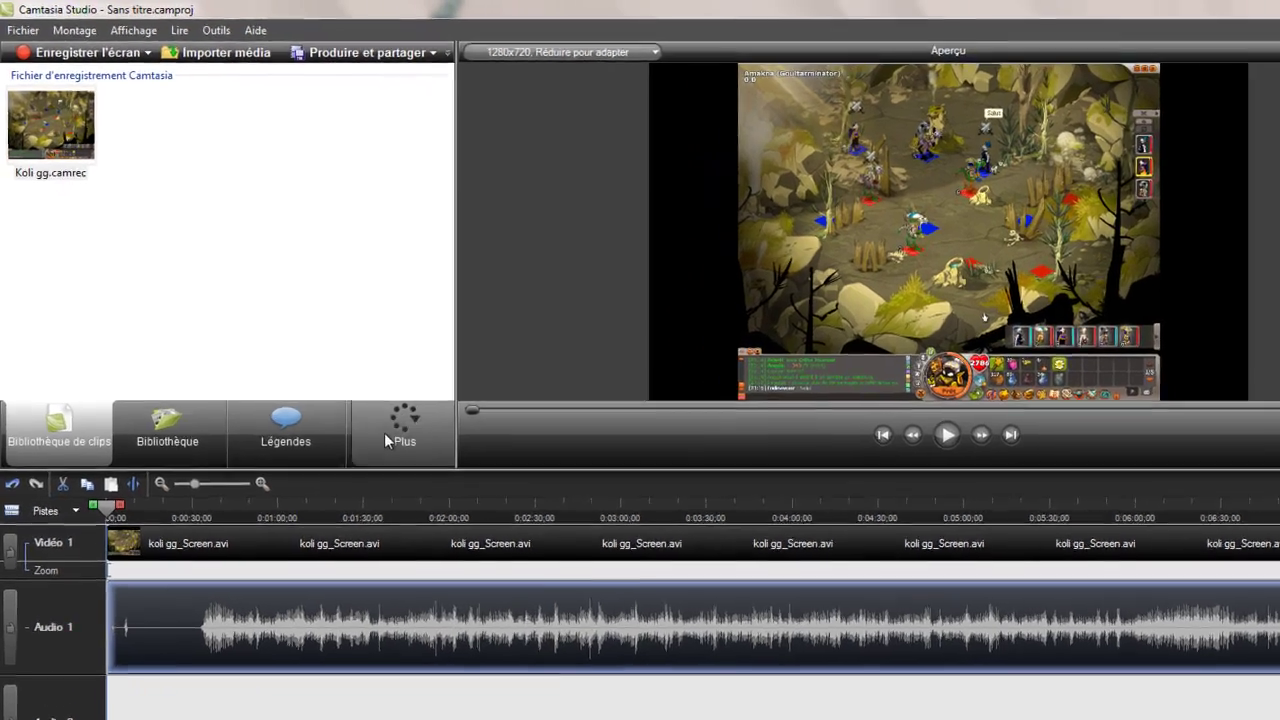
# Add a Zoom-n-Pan at the start of the video and narrow the zoom frame to the game's side edges, at about 121 % scale.
pyautogui.click(360, 376)
pyautogui.click(350, 406)
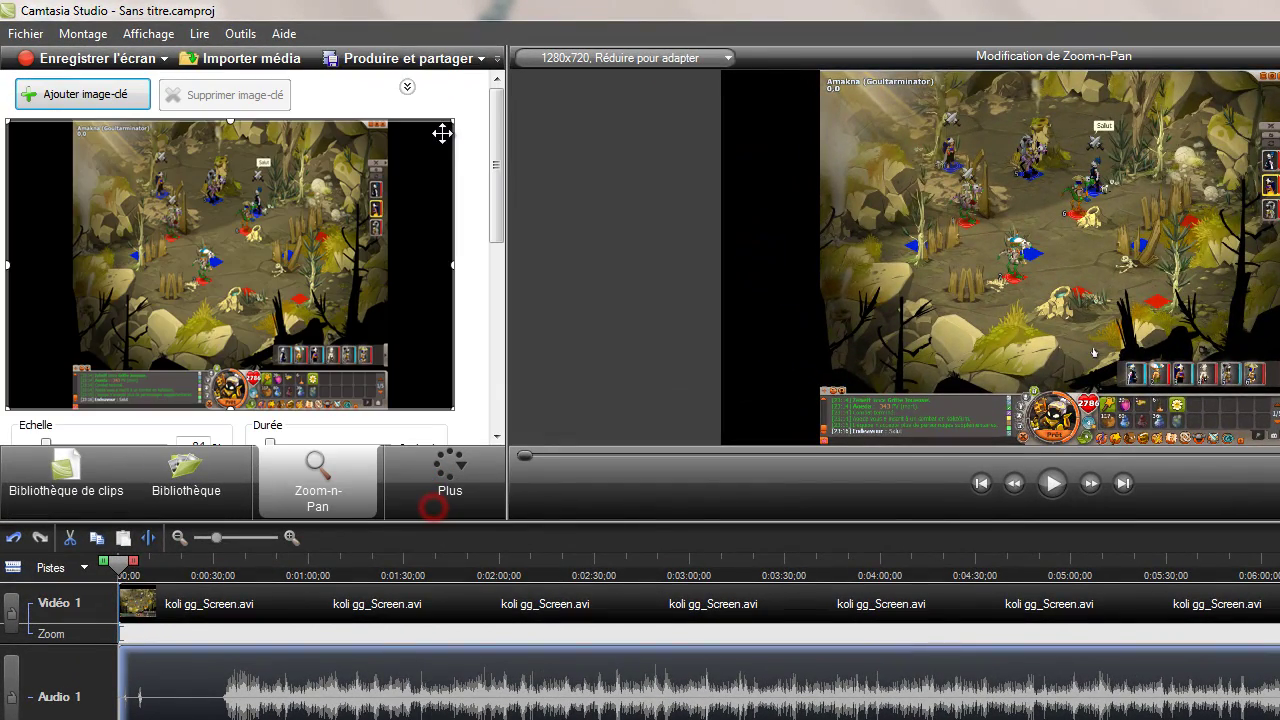
pyautogui.moveTo(497, 163); pyautogui.dragTo(387, 216)
pyautogui.click(301, 317)
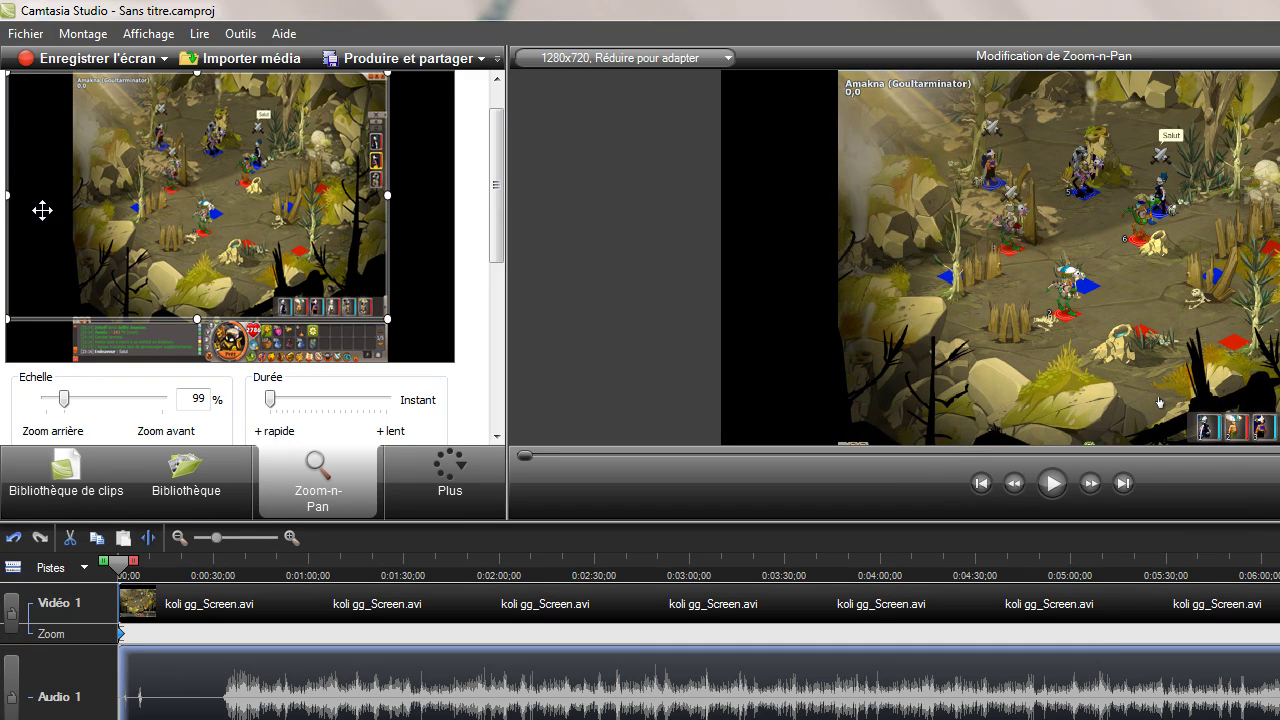
pyautogui.moveTo(8, 196); pyautogui.dragTo(73, 194)
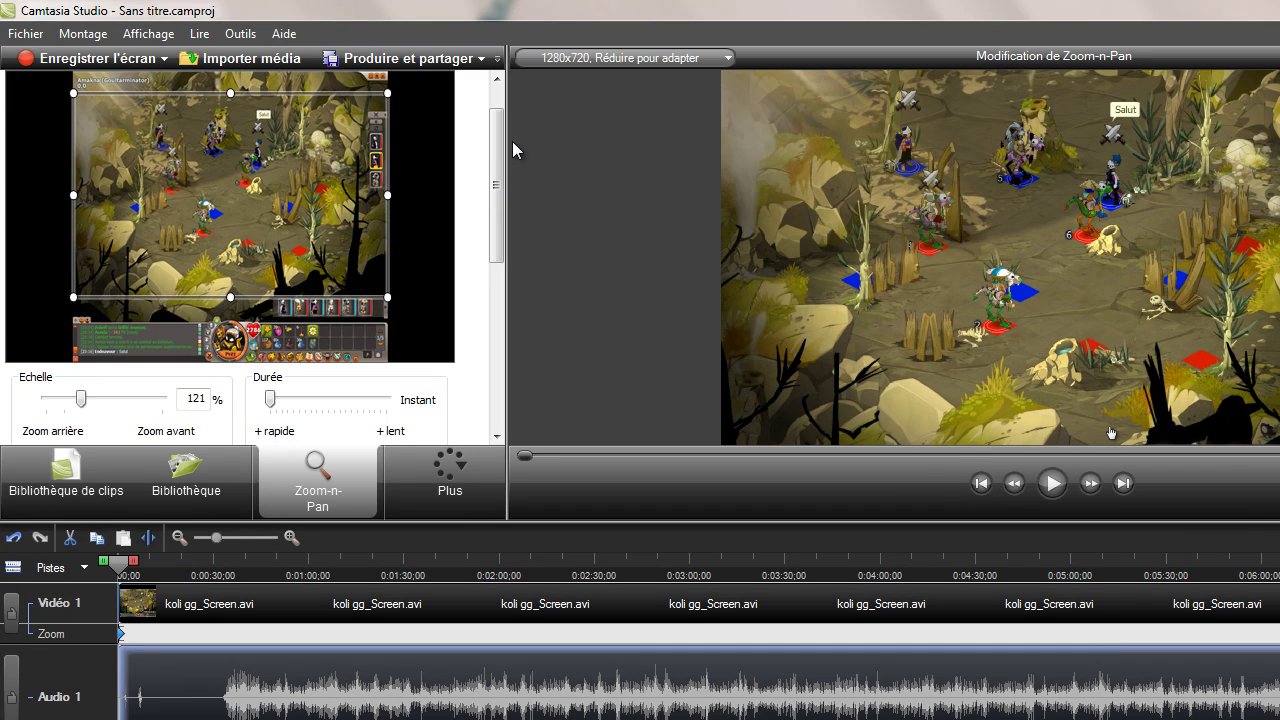
# Disable keeping proportions and stretch the zoom frame to the full height of the game image.
pyautogui.moveTo(492, 150); pyautogui.dragTo(495, 324)
pyautogui.click(300, 149)
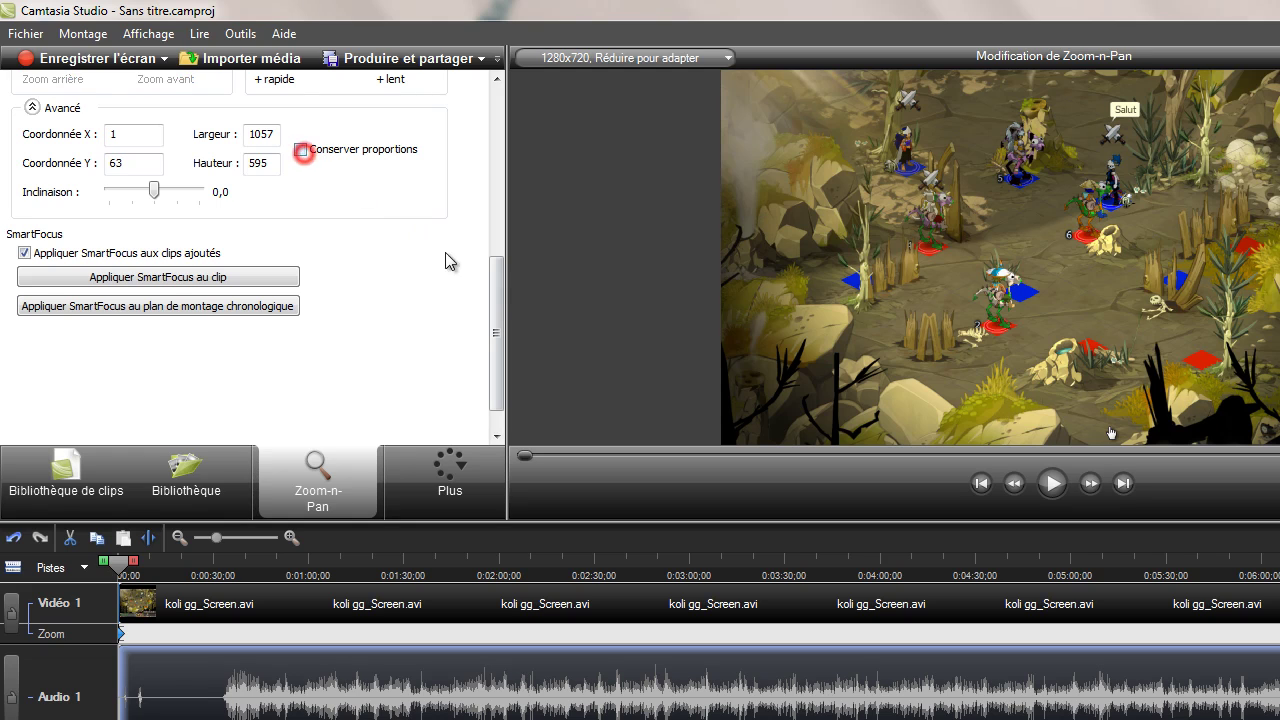
pyautogui.scroll(5, 492, 300)
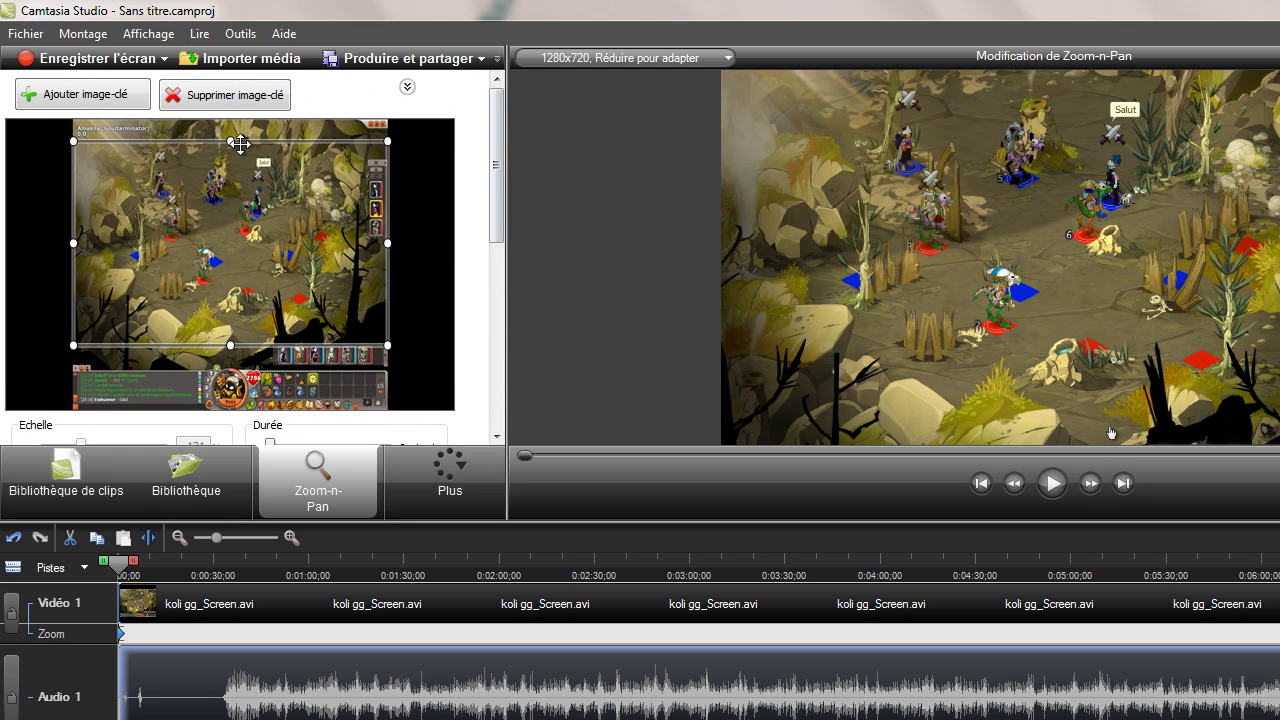
pyautogui.moveTo(231, 133); pyautogui.dragTo(231, 119)
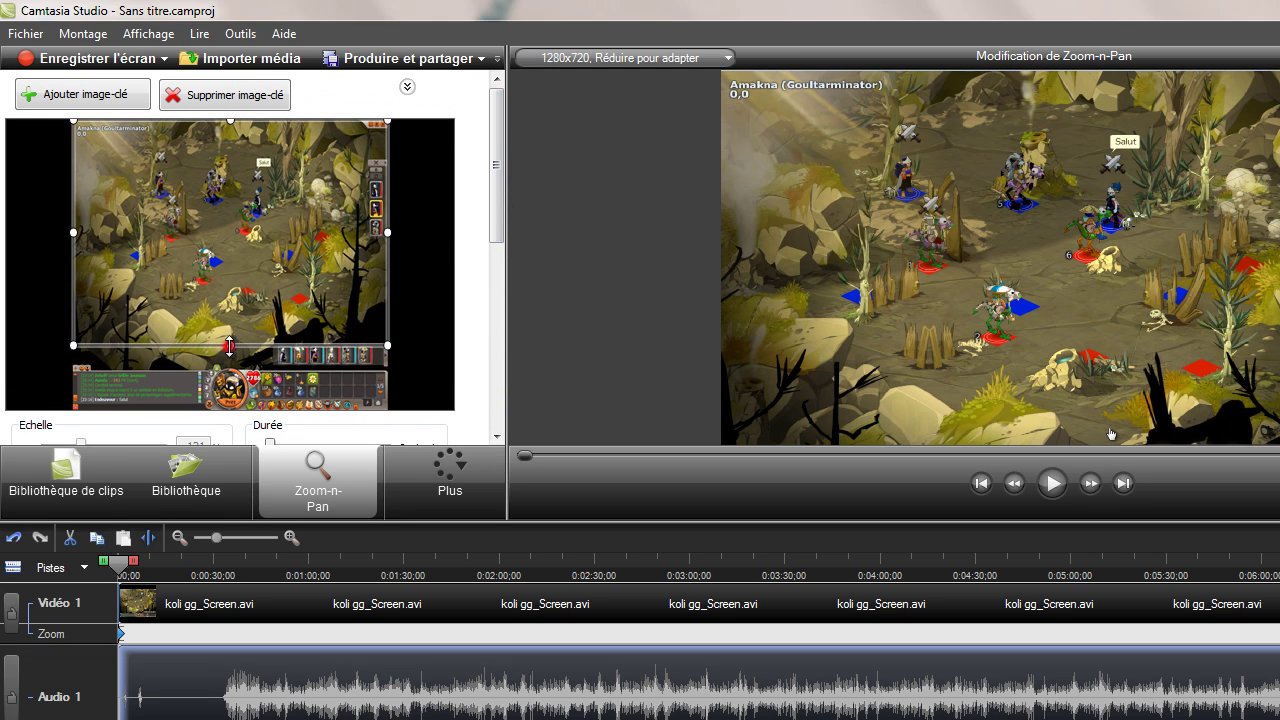
pyautogui.moveTo(229, 346); pyautogui.dragTo(230, 409)
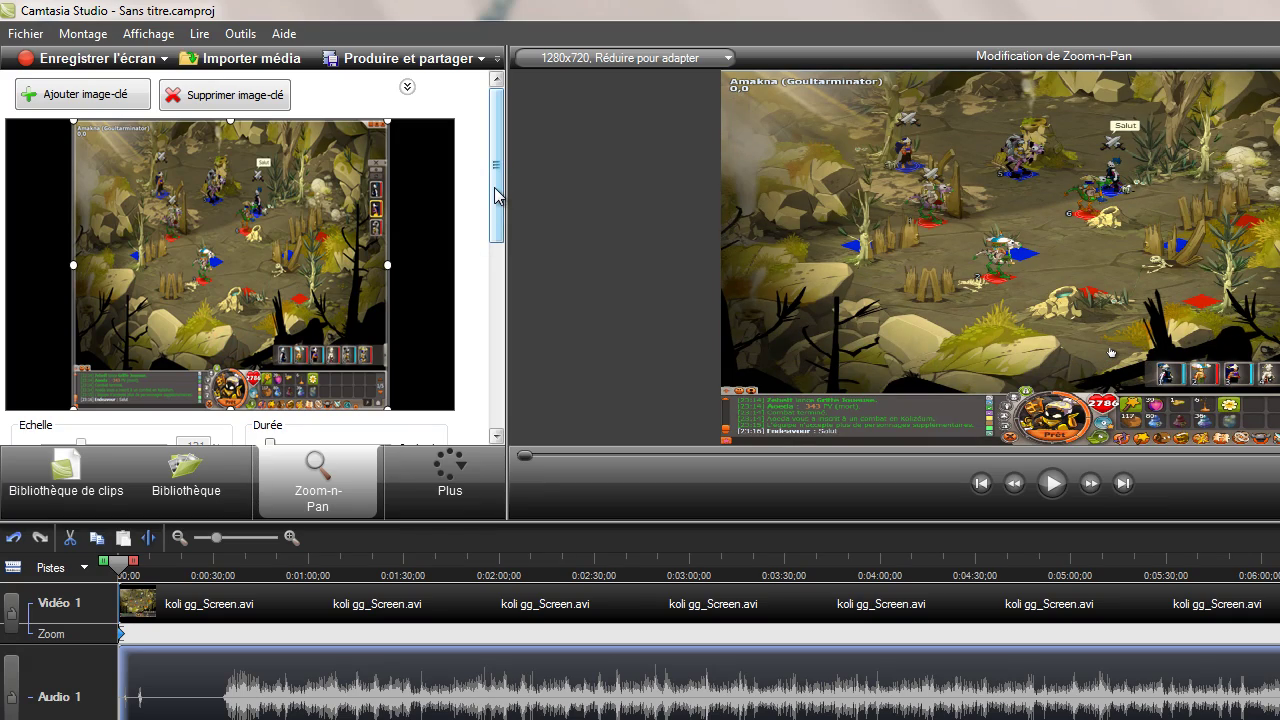
# Import logo Capi.png from the Documents library into the clip bin, then put the Documents window away.
pyautogui.click(66, 478)
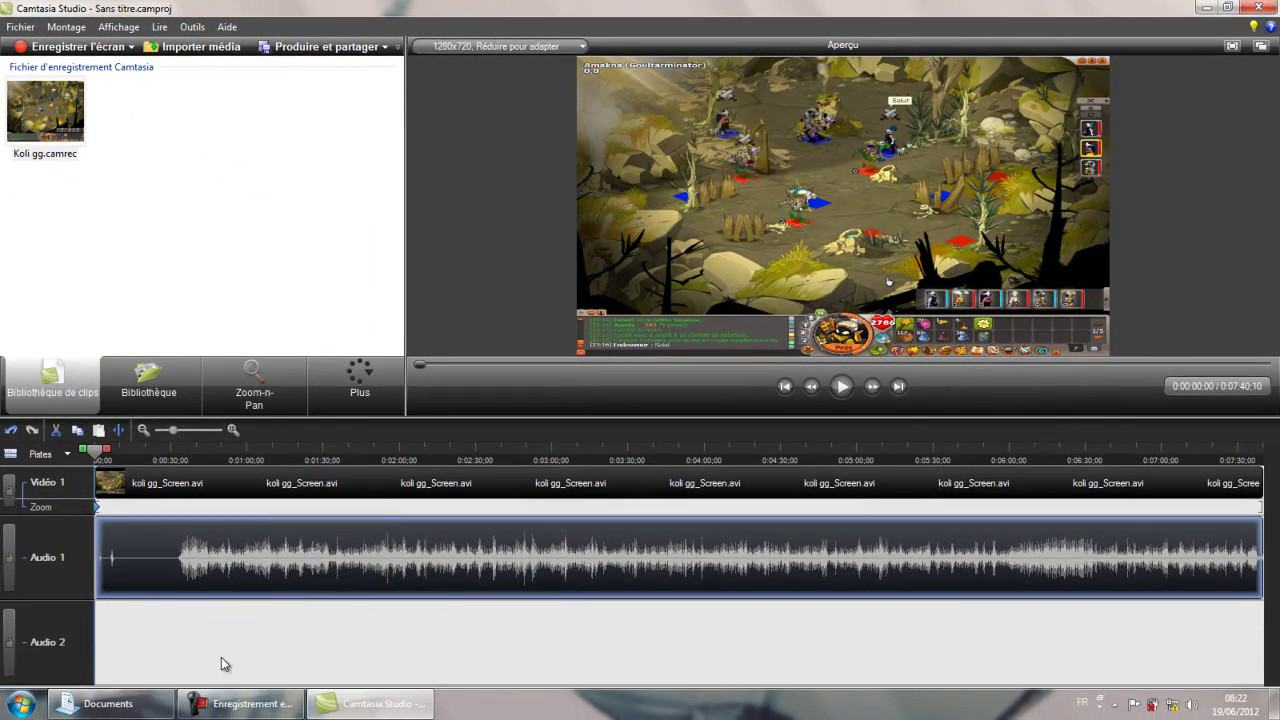
pyautogui.click(108, 703)
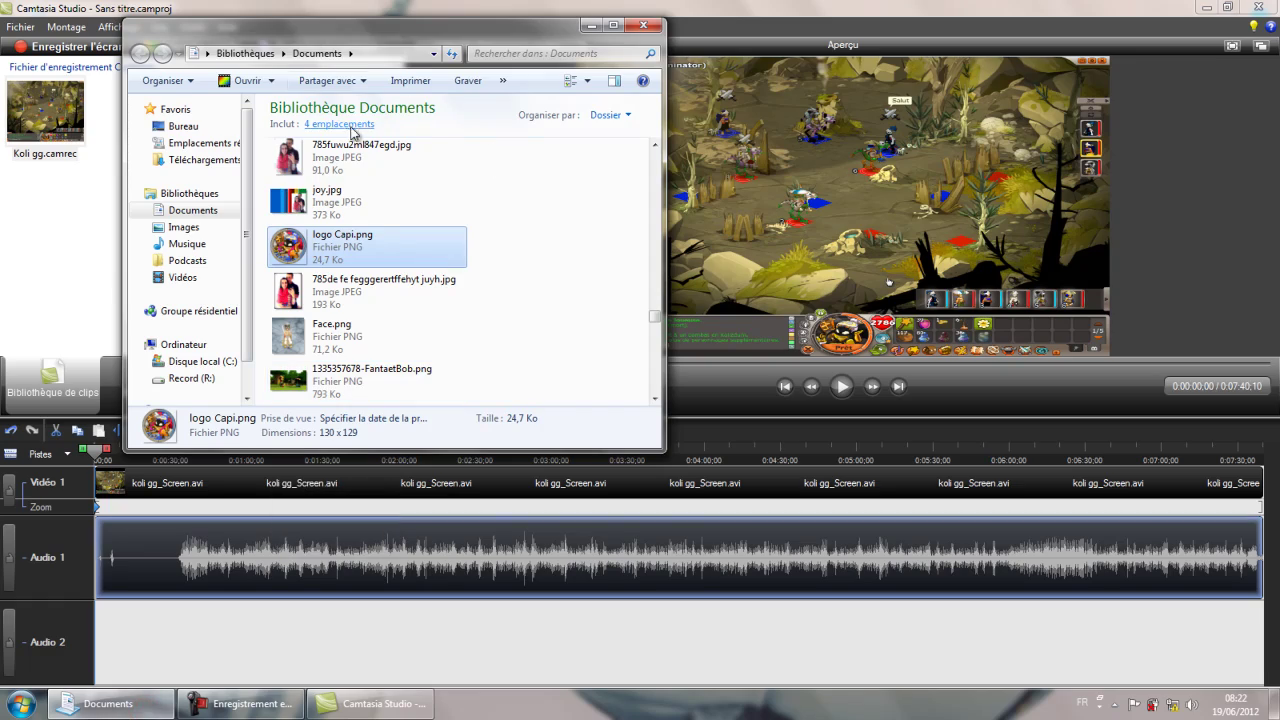
pyautogui.moveTo(346, 250); pyautogui.dragTo(90, 260)
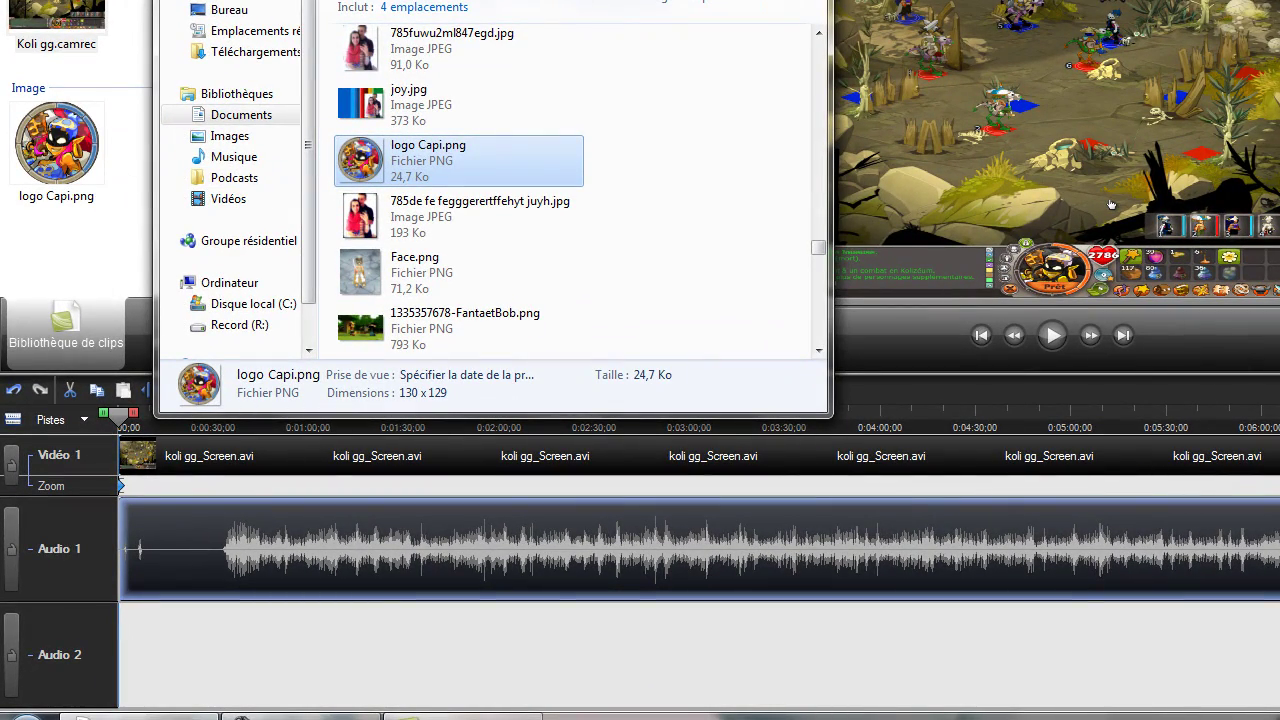
pyautogui.click(139, 716)
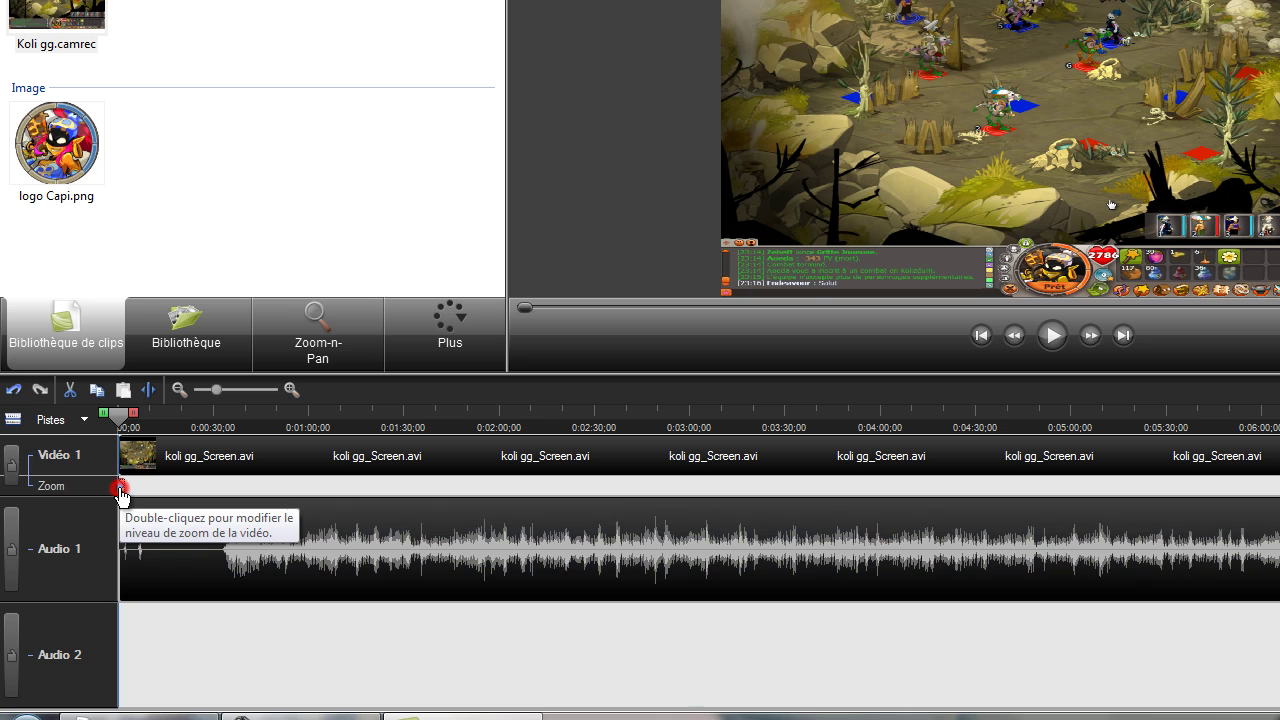
# Delete the zoom keyframe at the start of the timeline and select the video clip.
pyautogui.press('Delete')
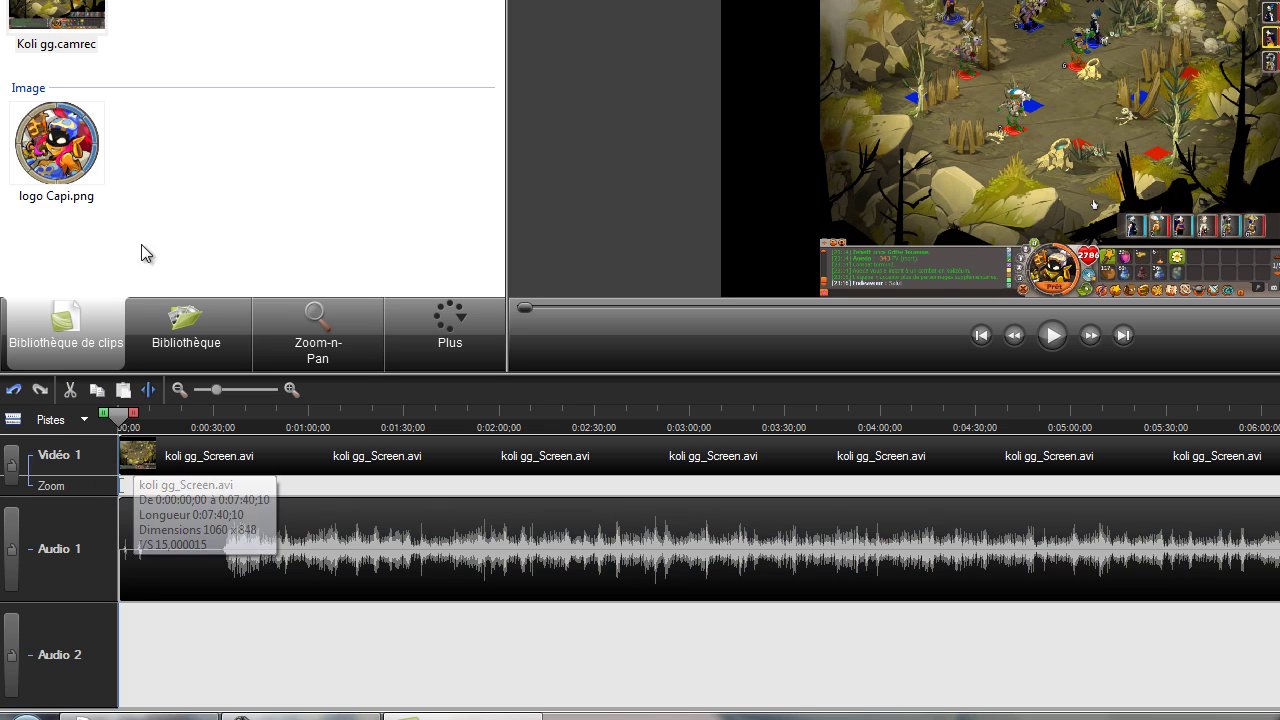
pyautogui.click(306, 460)
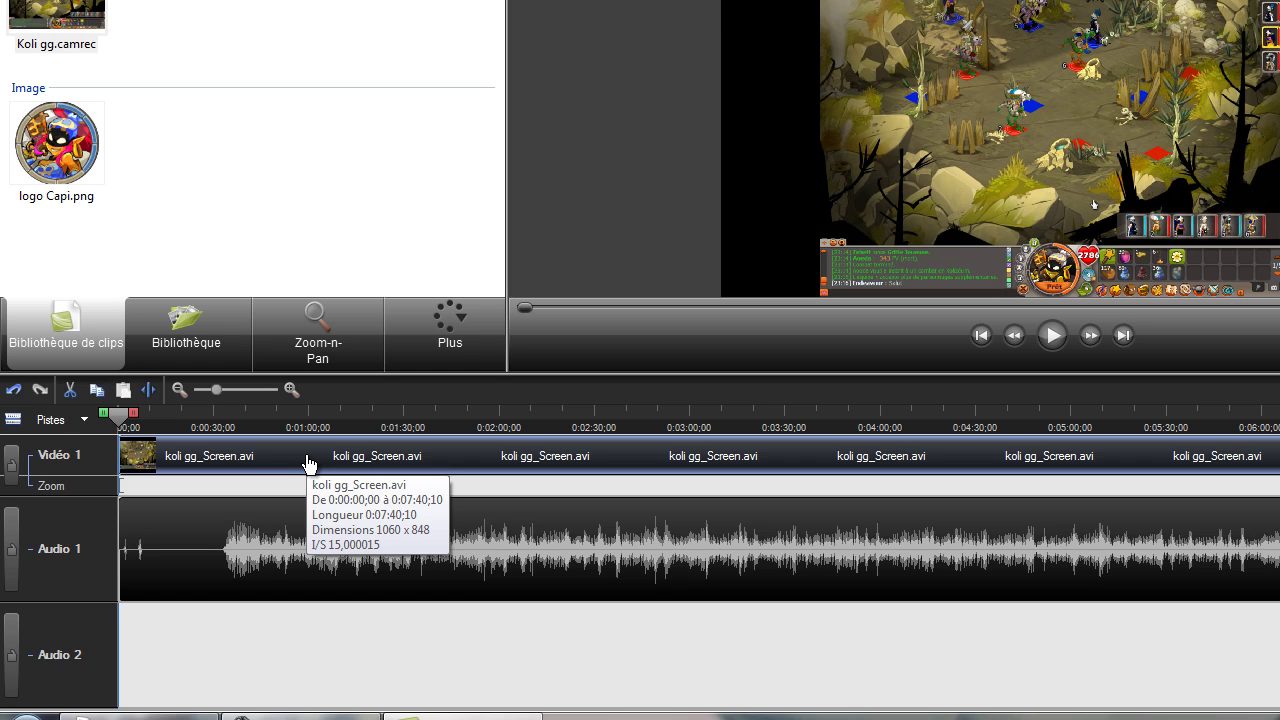
# Add logo Capi.png to the Vidéo PIP track, with the PIP preview shown on top of the video track.
pyautogui.rightClick(79, 157)
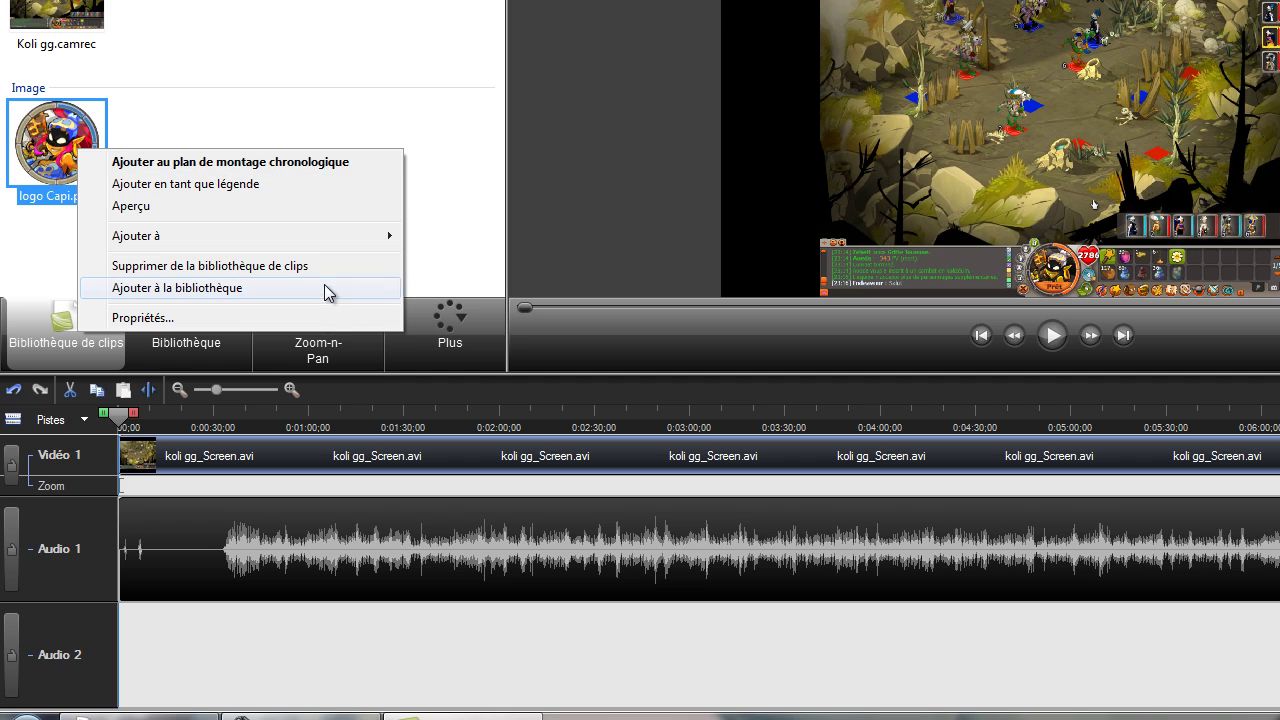
pyautogui.moveTo(371, 235)
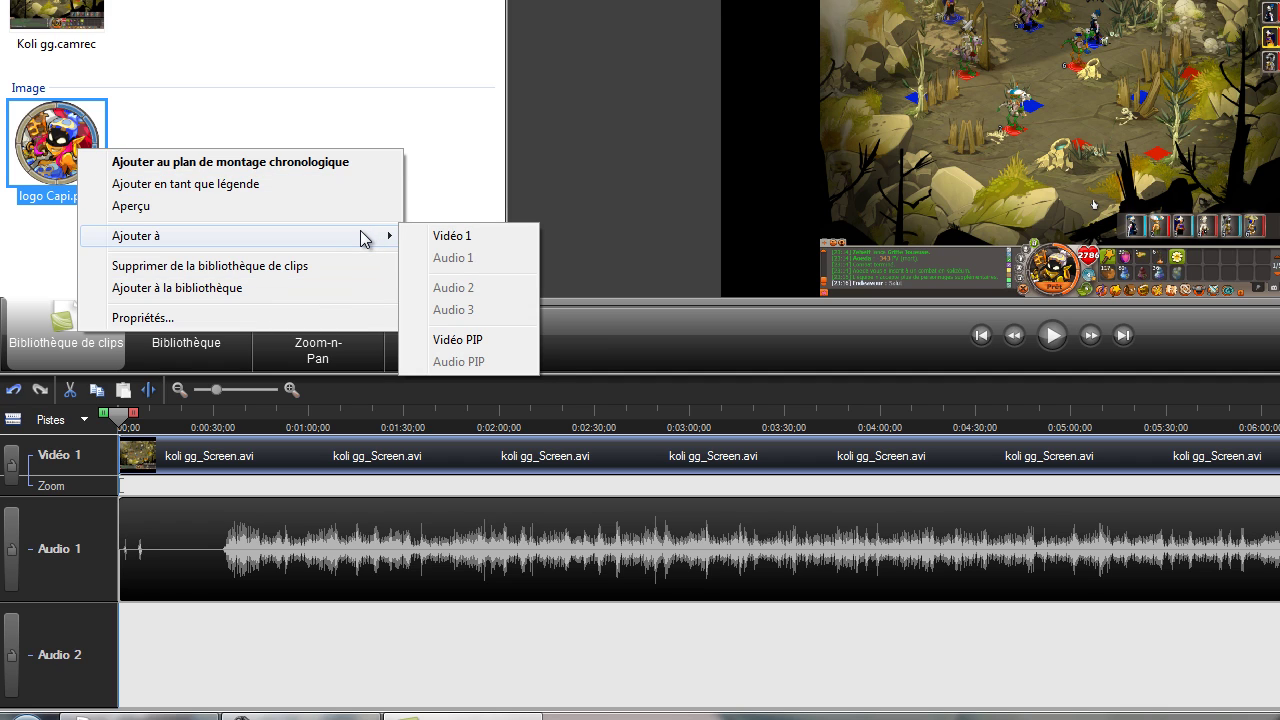
pyautogui.click(479, 345)
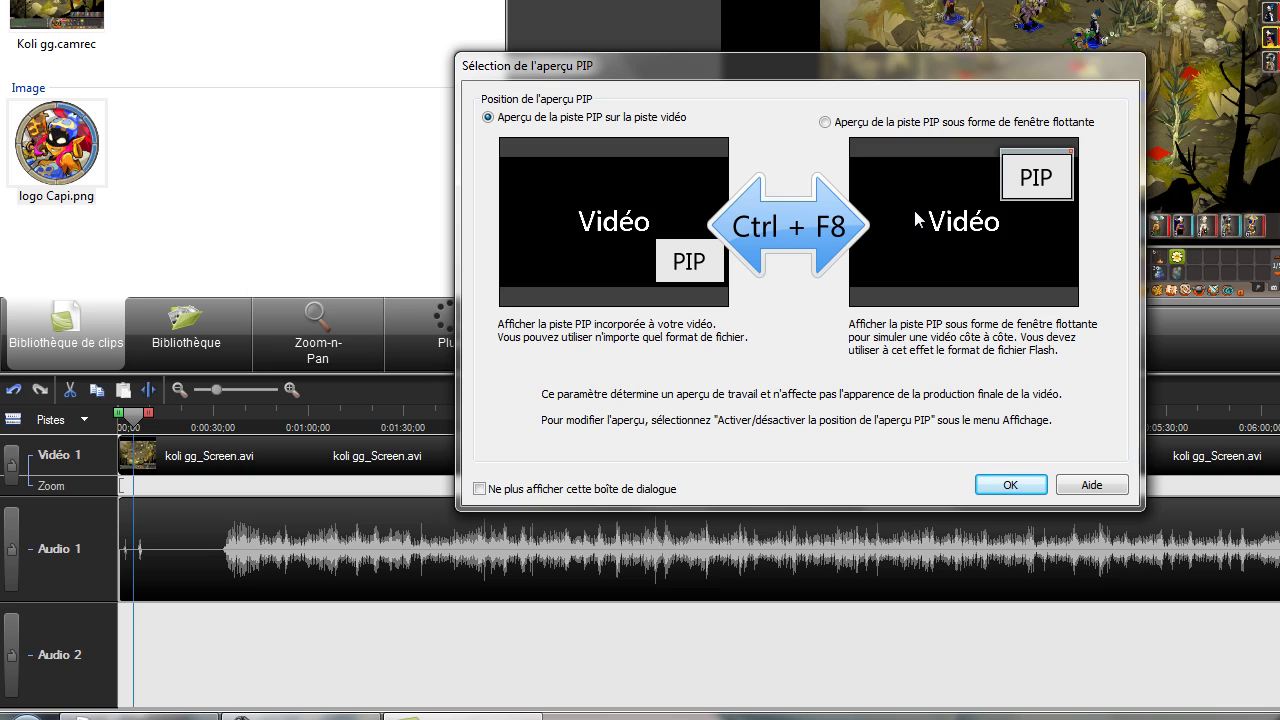
pyautogui.click(1003, 484)
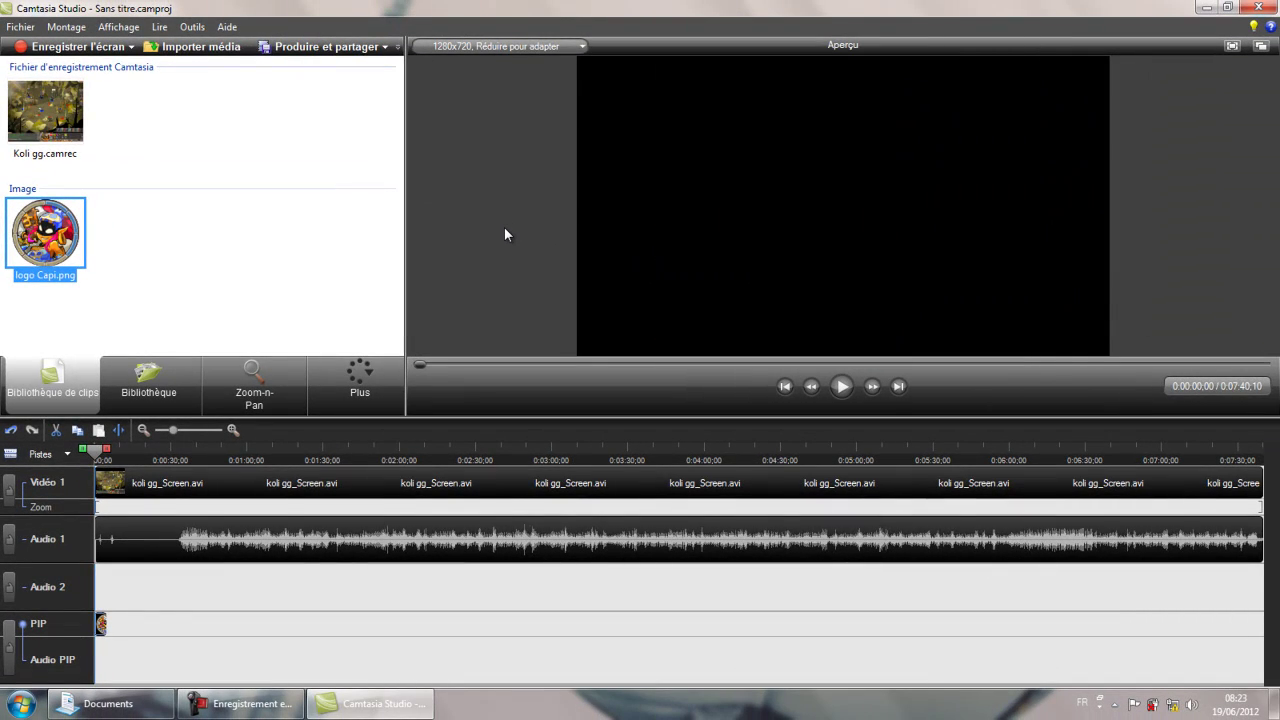
# Move the logo overlay in the preview to the top-right corner of the game image.
pyautogui.click(238, 483)
pyautogui.click(1066, 334)
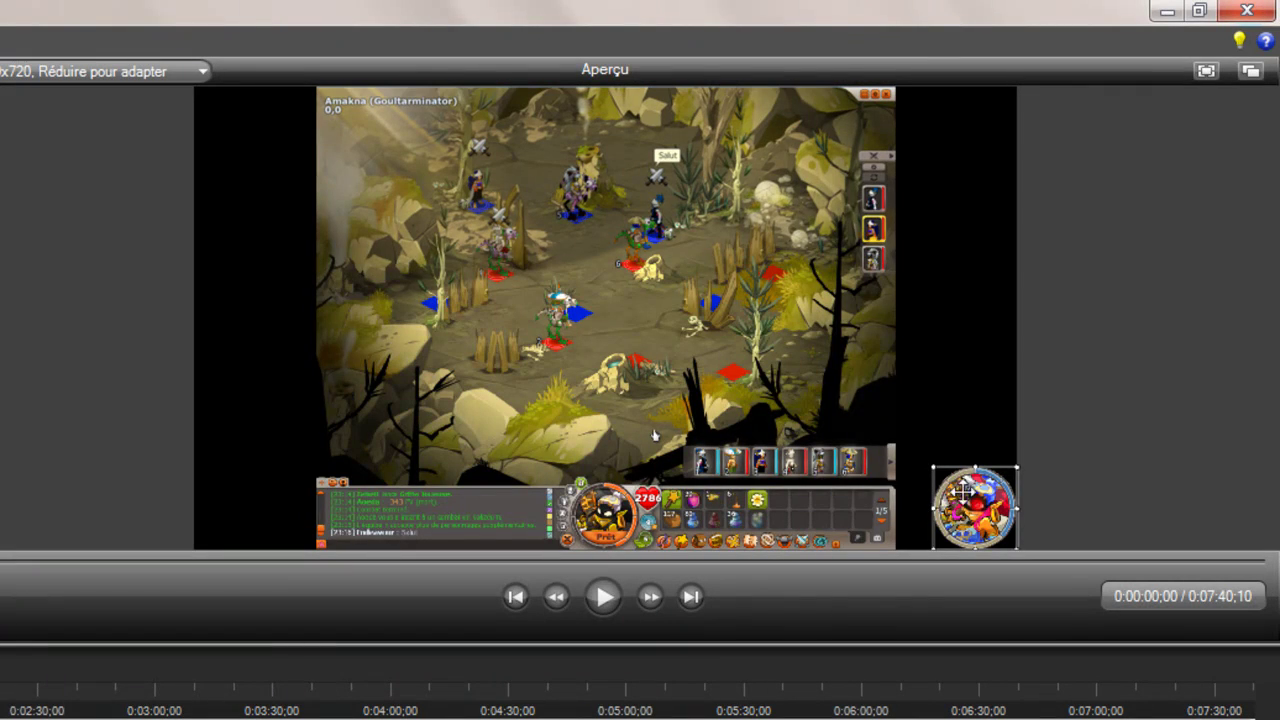
pyautogui.moveTo(953, 497); pyautogui.dragTo(895, 121)
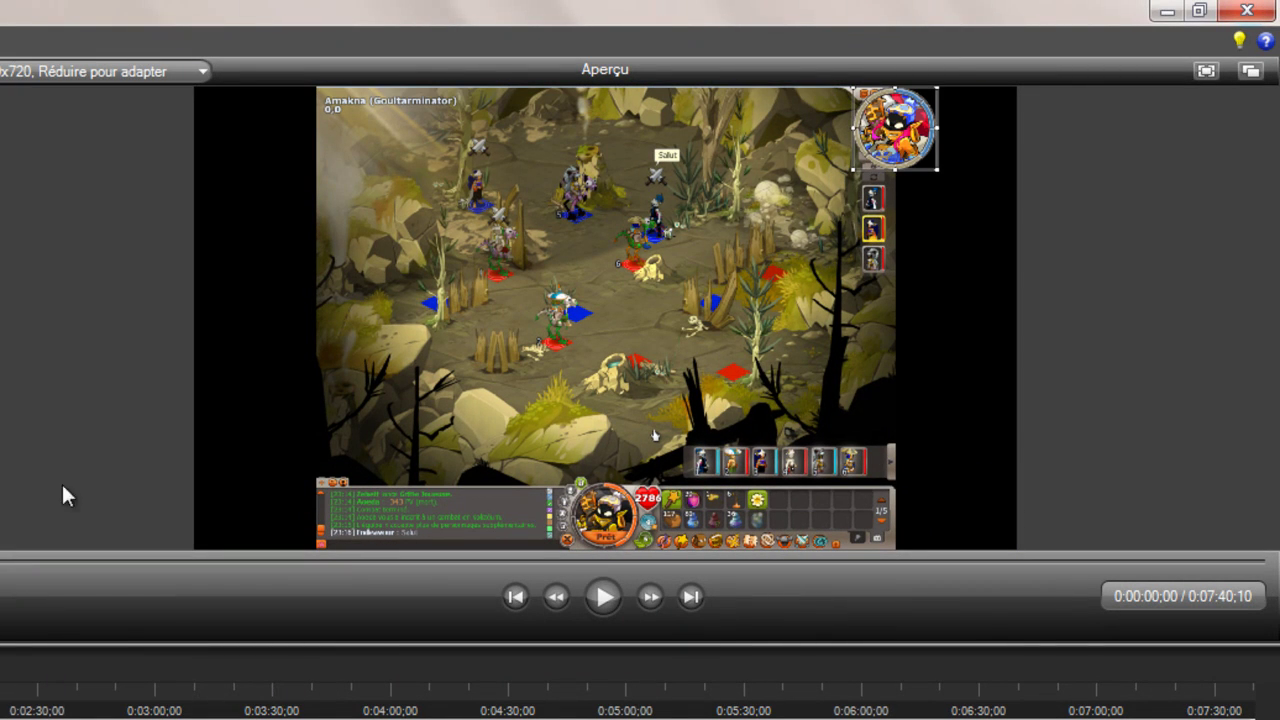
pyautogui.press('Escape')
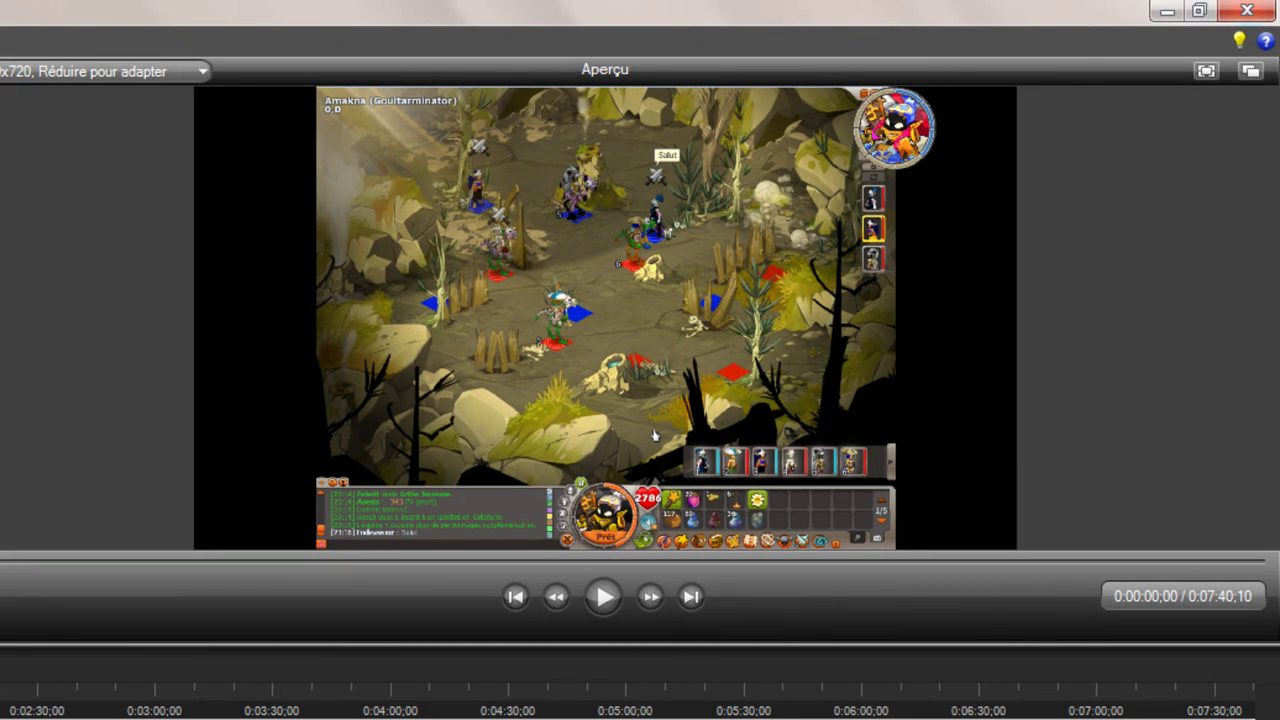
# In Zoom-n-Pan, disable keeping proportions and pull the zoom frame's right side in to the game's edge, about 1282 wide.
pyautogui.click(109, 466)
pyautogui.click(112, 537)
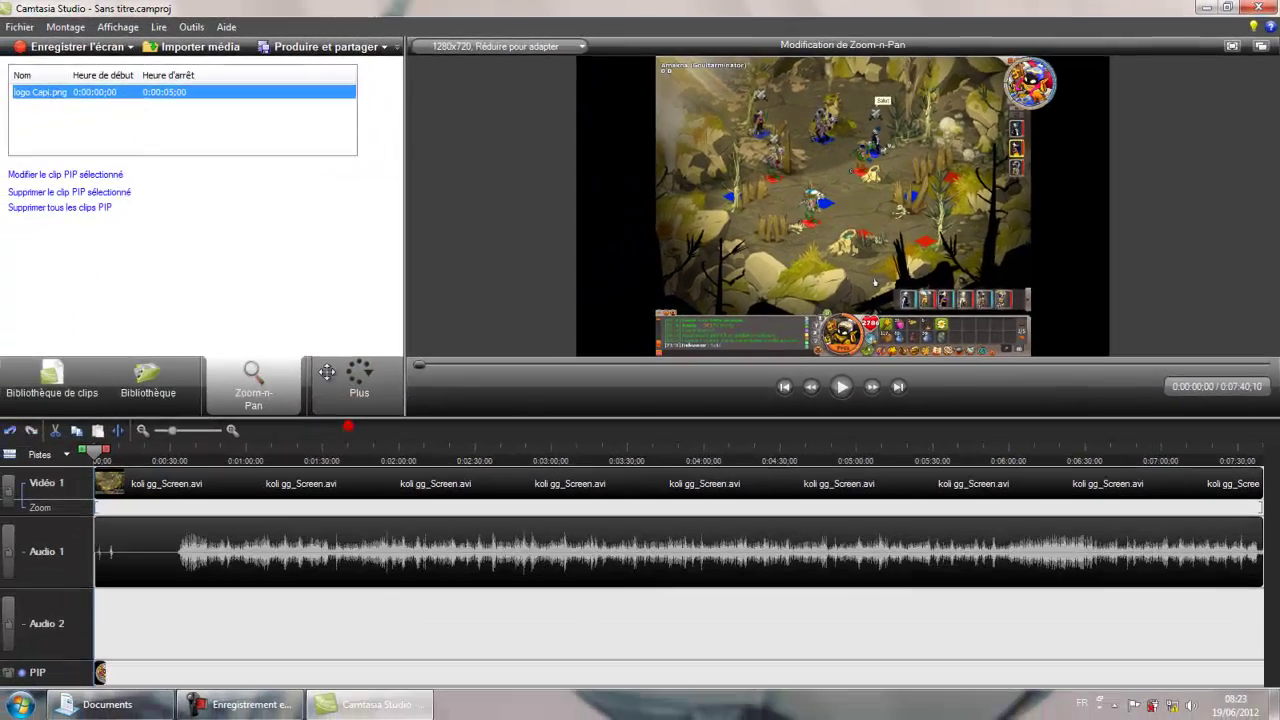
pyautogui.moveTo(398, 157); pyautogui.dragTo(398, 206)
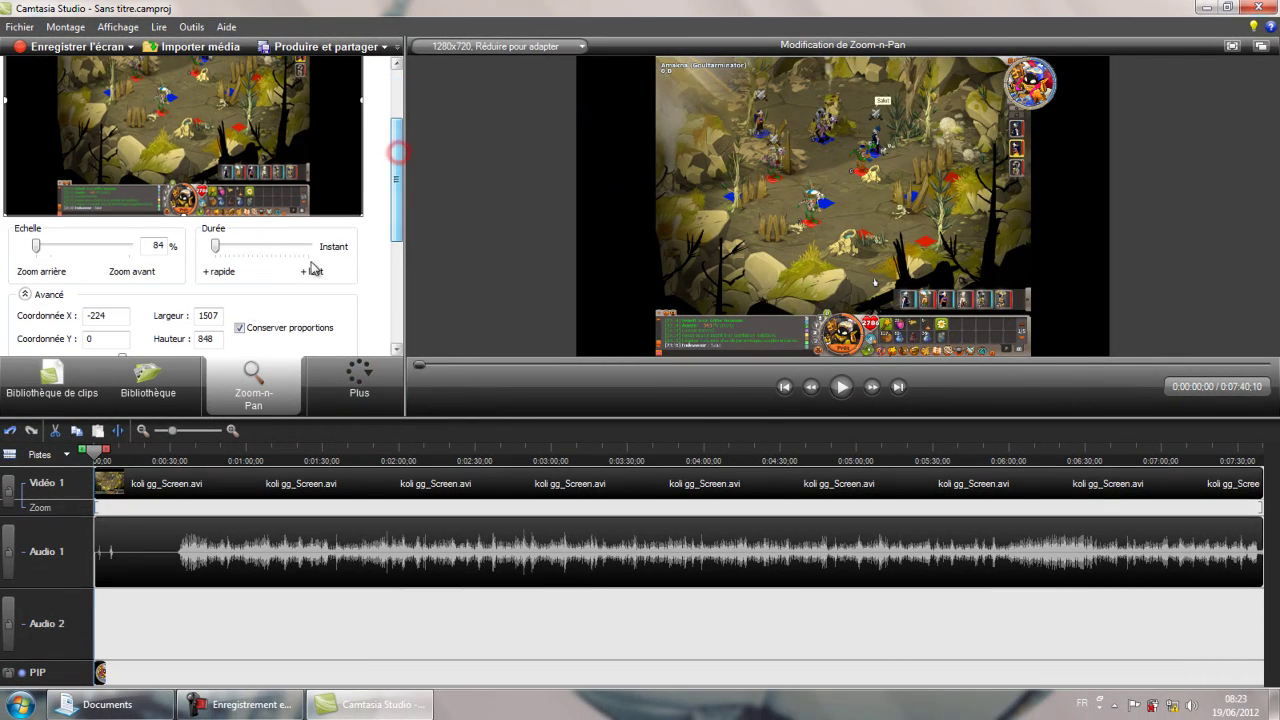
pyautogui.click(240, 327)
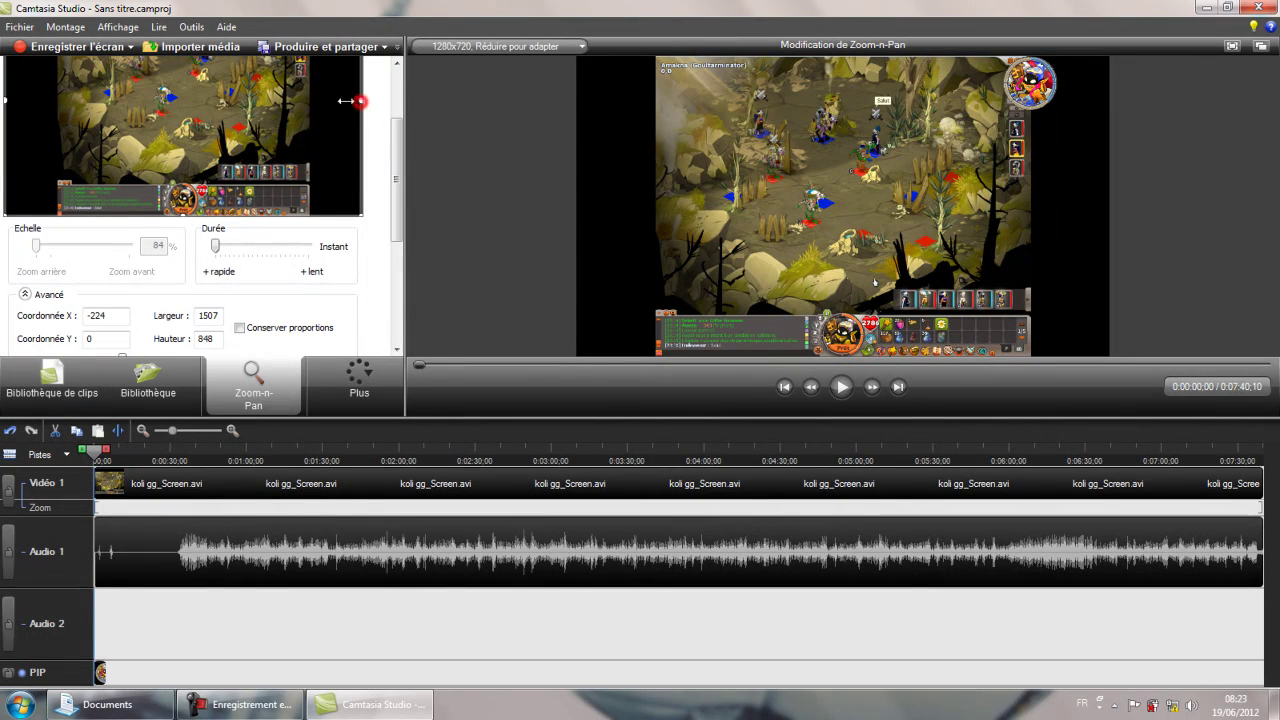
pyautogui.moveTo(345, 101); pyautogui.dragTo(307, 102)
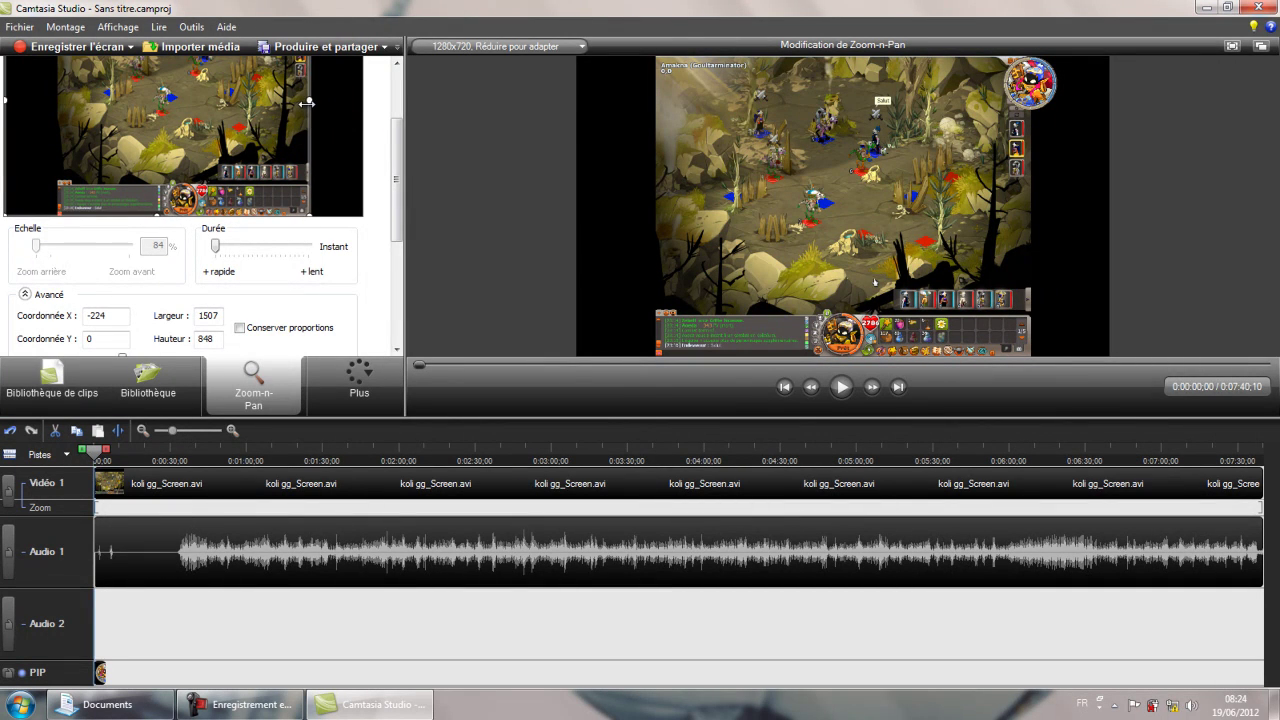
pyautogui.click(240, 327)
pyautogui.click(240, 327)
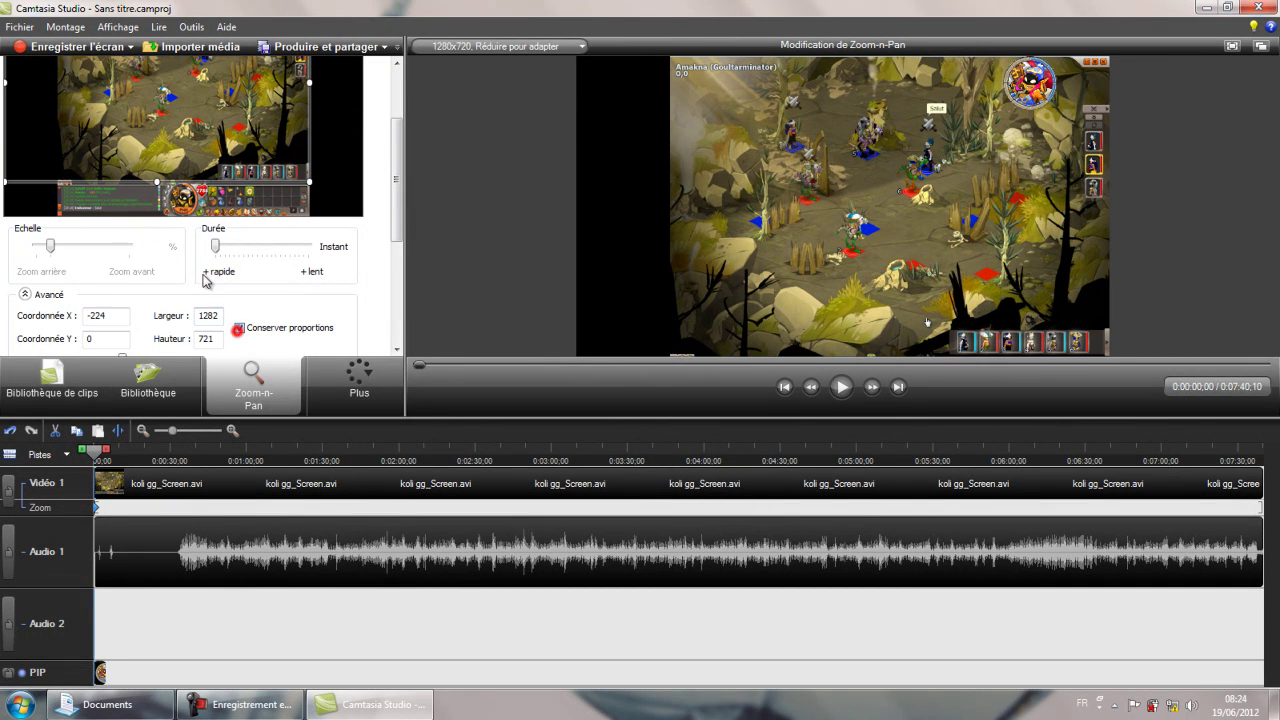
# Fit the zoom frame's left and bottom sides to the game image, about 1060 wide, so the black bars are cropped out.
pyautogui.moveTo(6, 87); pyautogui.dragTo(57, 87)
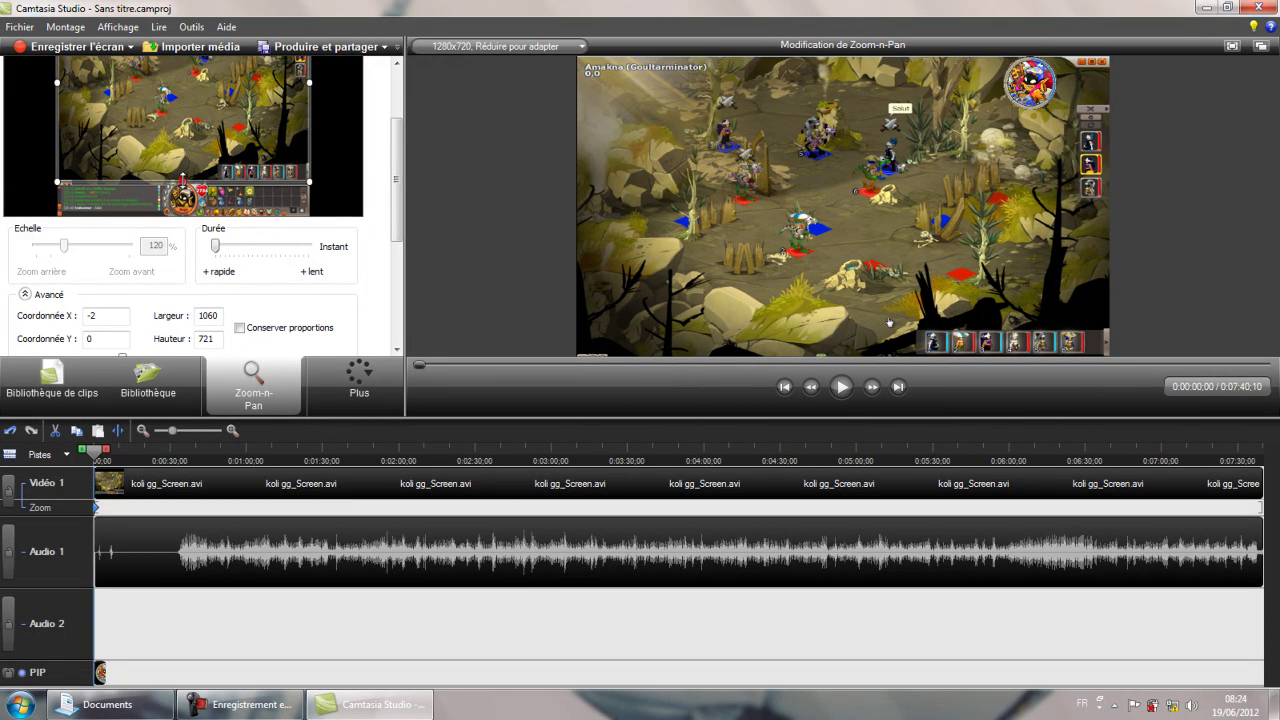
pyautogui.moveTo(182, 180); pyautogui.dragTo(185, 230)
pyautogui.moveTo(388, 163); pyautogui.dragTo(394, 130)
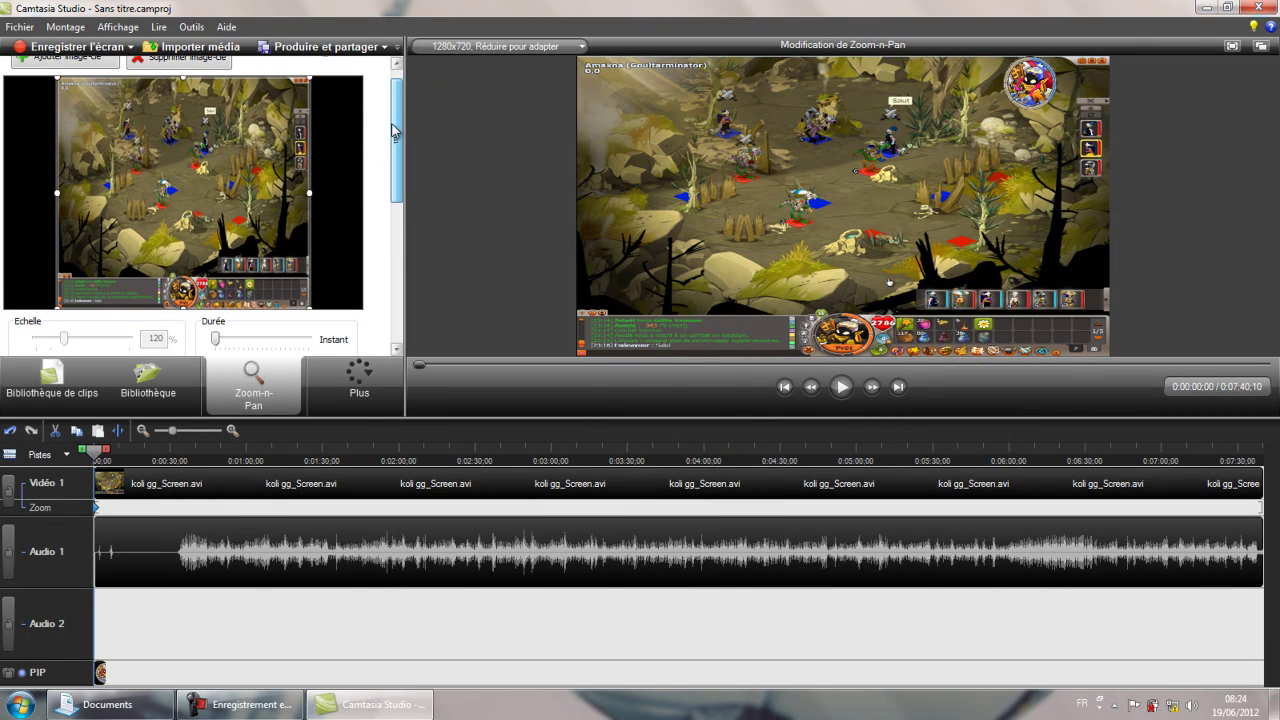
pyautogui.moveTo(56, 194); pyautogui.dragTo(55, 195)
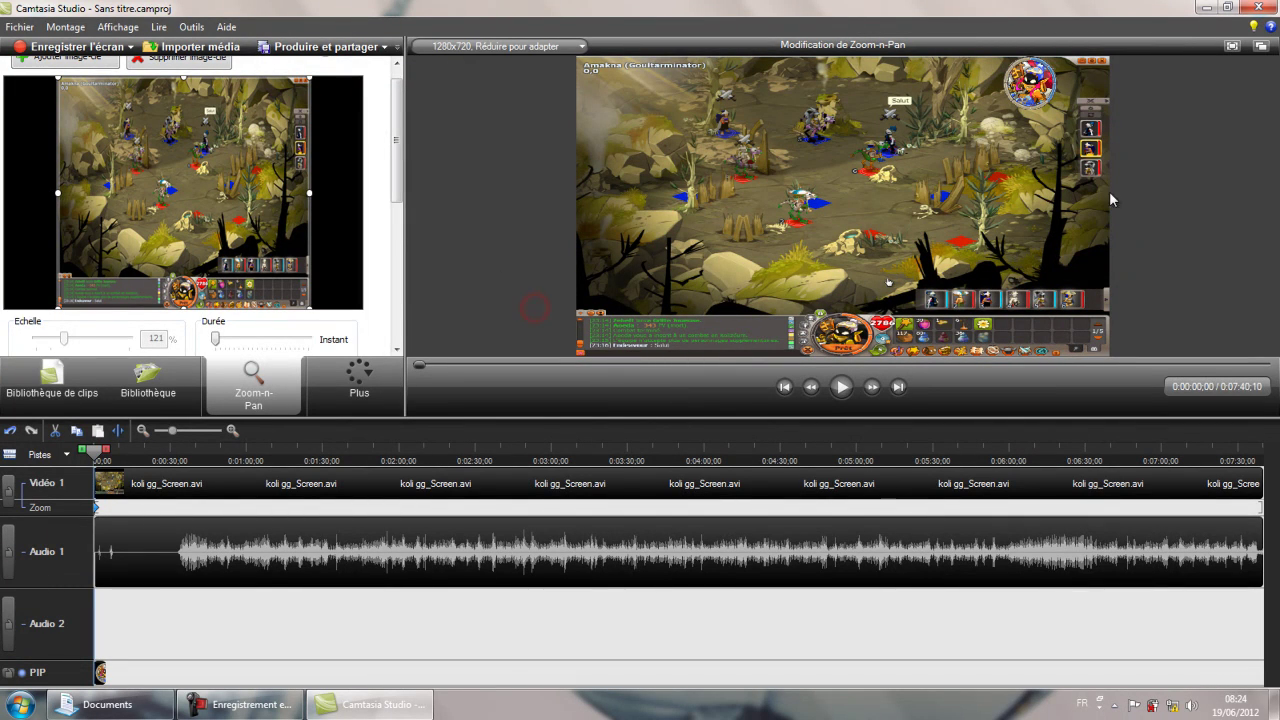
# Move the logo overlay to the video's top-left corner at X 0, Y 0 and give it a black border at 100 % opacity.
pyautogui.click(1013, 92)
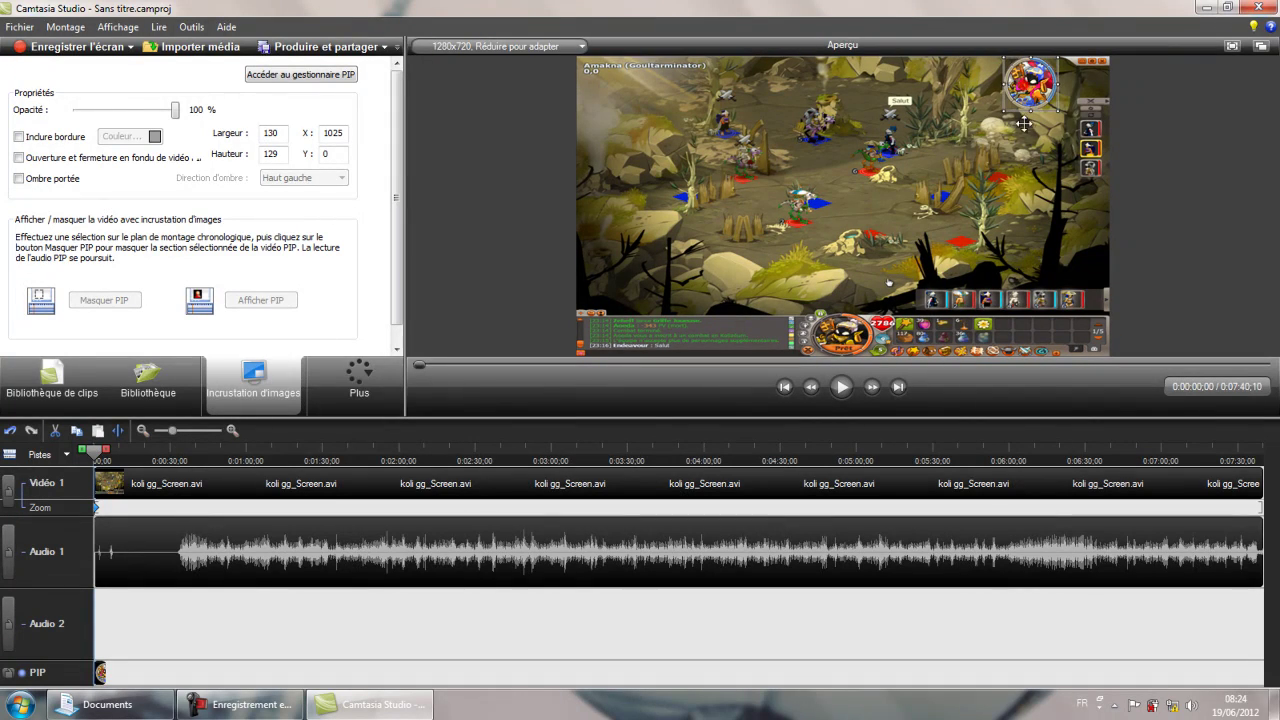
pyautogui.moveTo(1039, 105); pyautogui.dragTo(595, 86)
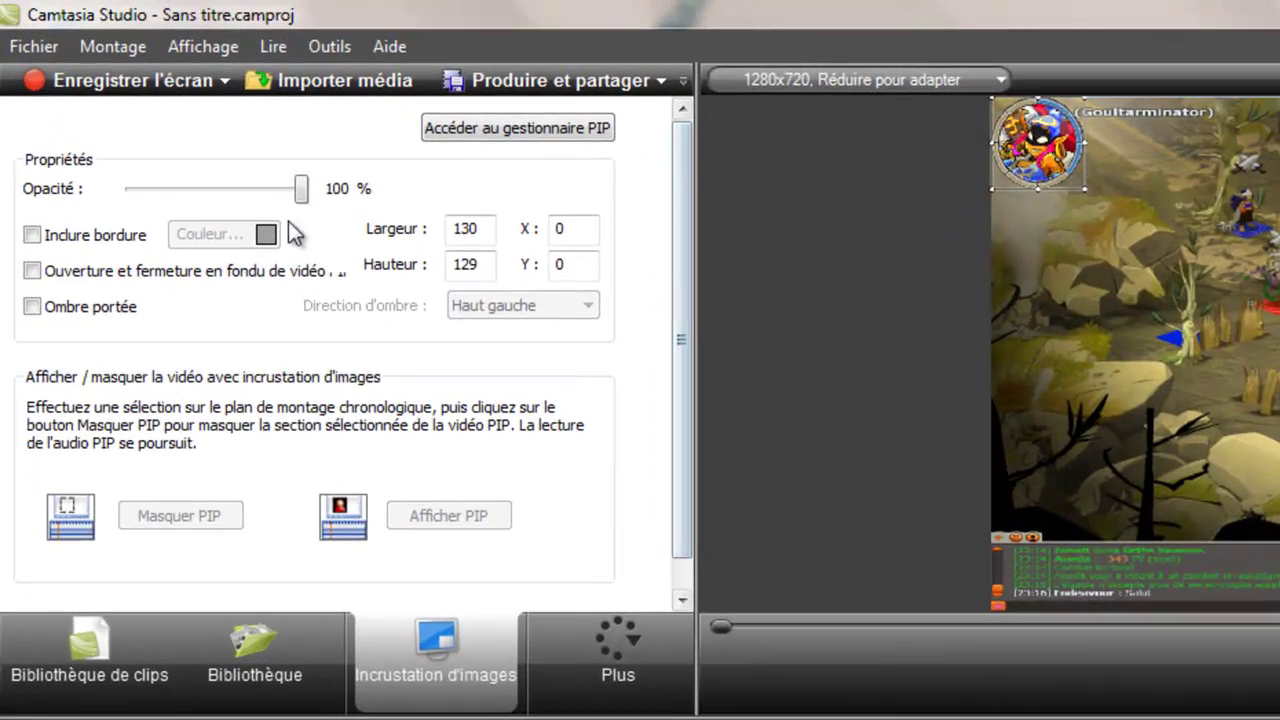
pyautogui.moveTo(302, 193); pyautogui.dragTo(377, 194)
pyautogui.click(69, 234)
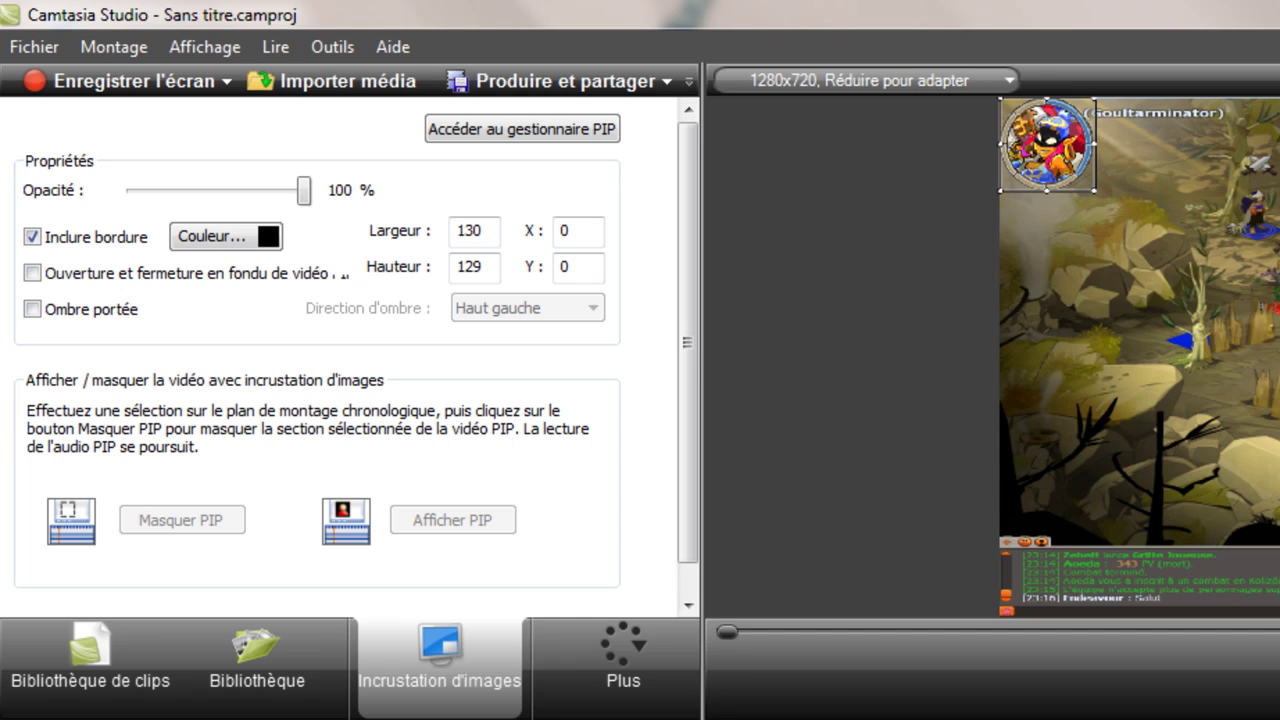
pyautogui.press('Escape')
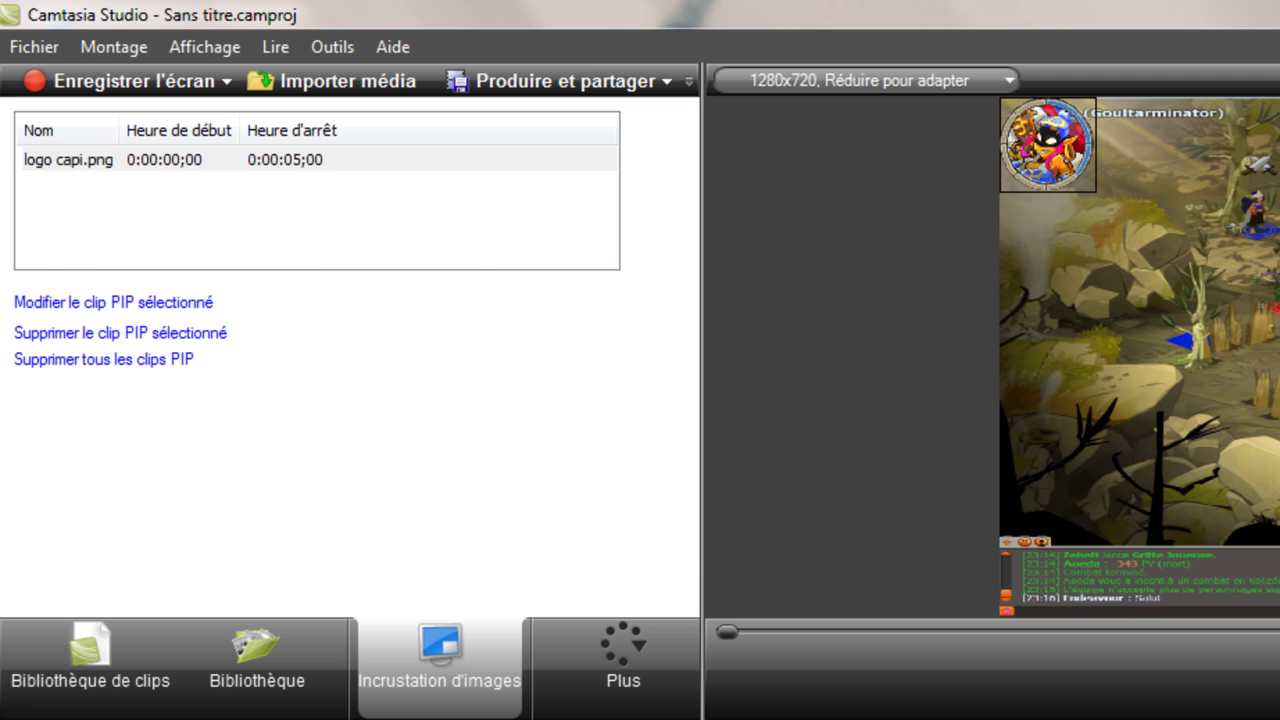
# Remove the border from the logo overlay and enable its fade-in and fade-out.
pyautogui.click(150, 302)
pyautogui.click(69, 249)
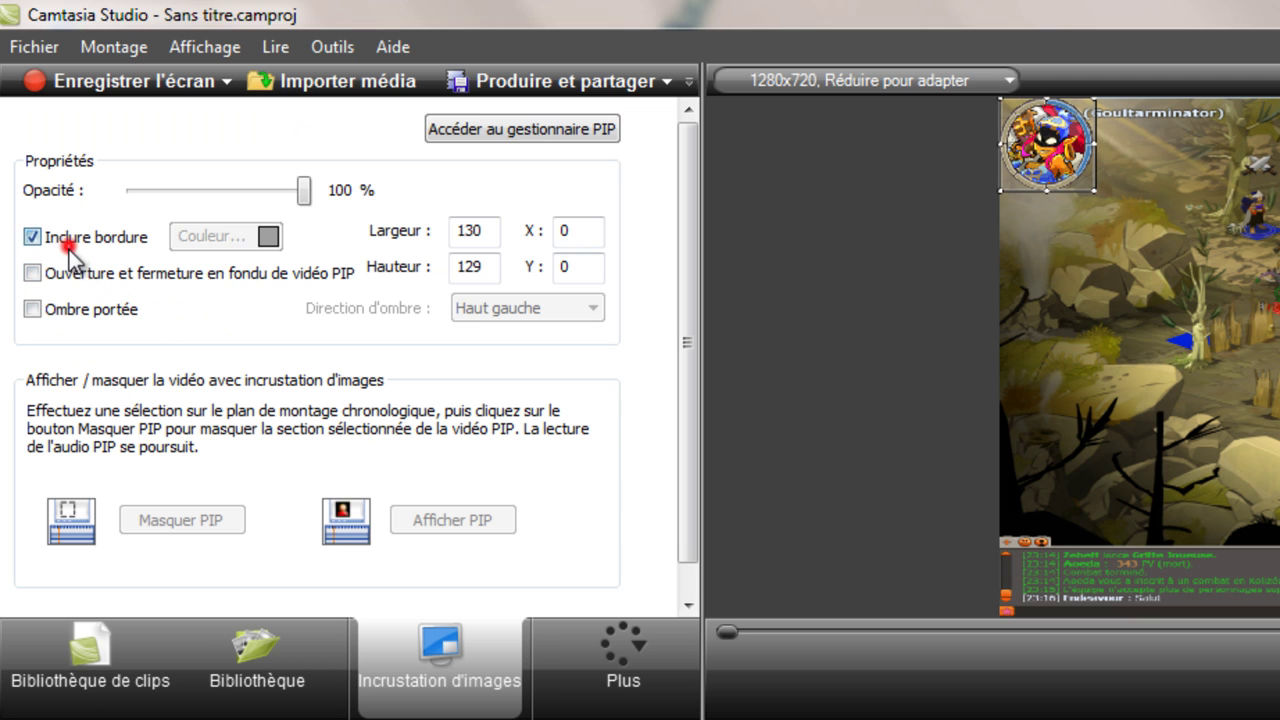
pyautogui.click(84, 273)
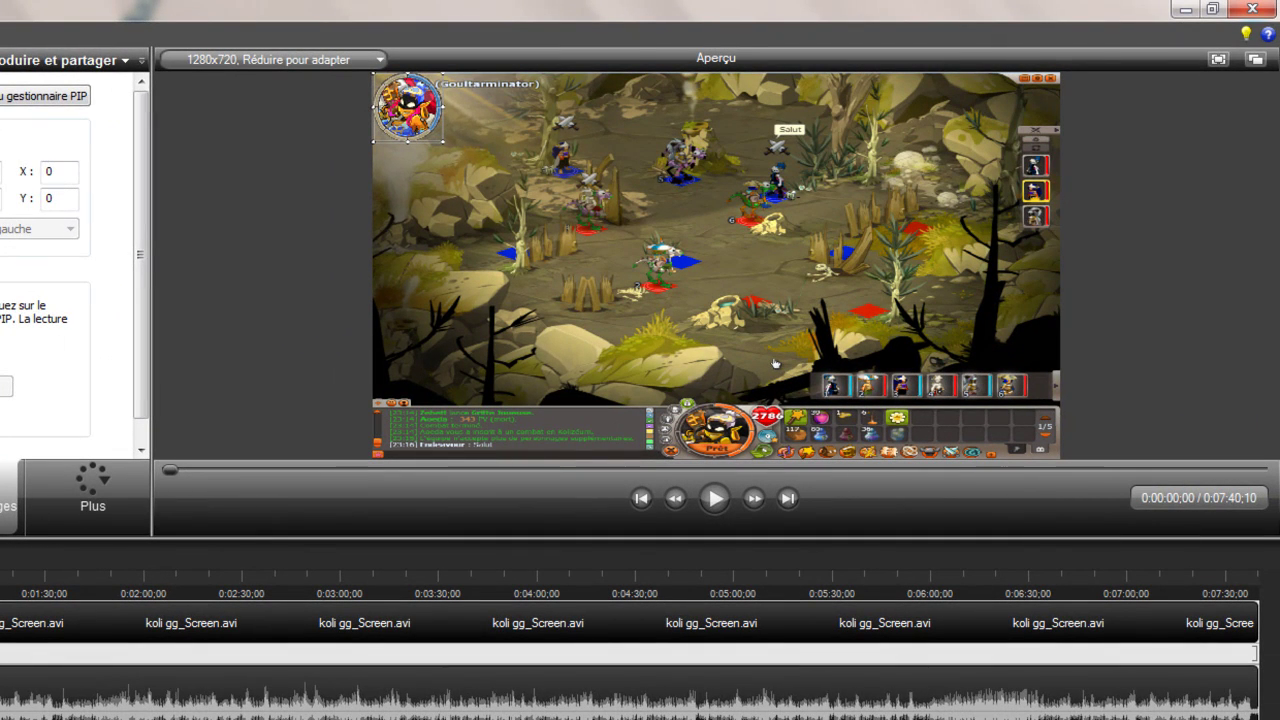
# Play the opening seconds of the video to check how the logo overlay fades.
pyautogui.press('Delete')
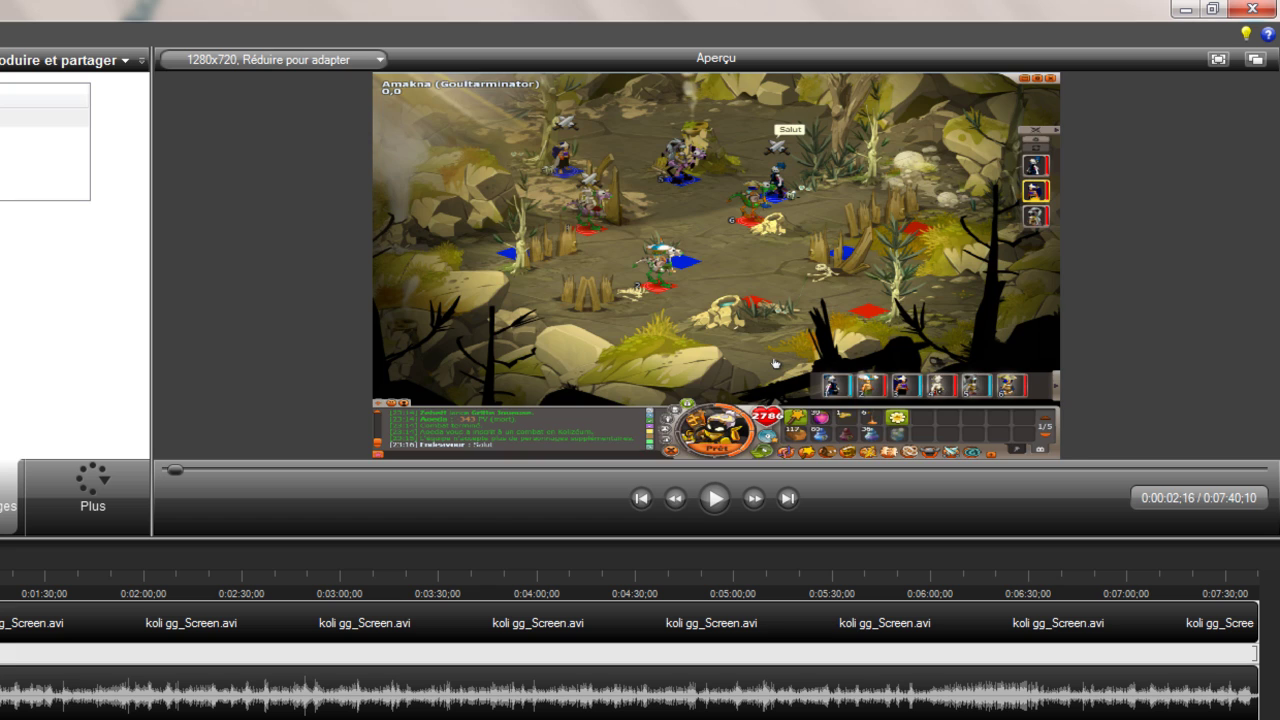
pyautogui.click(716, 500)
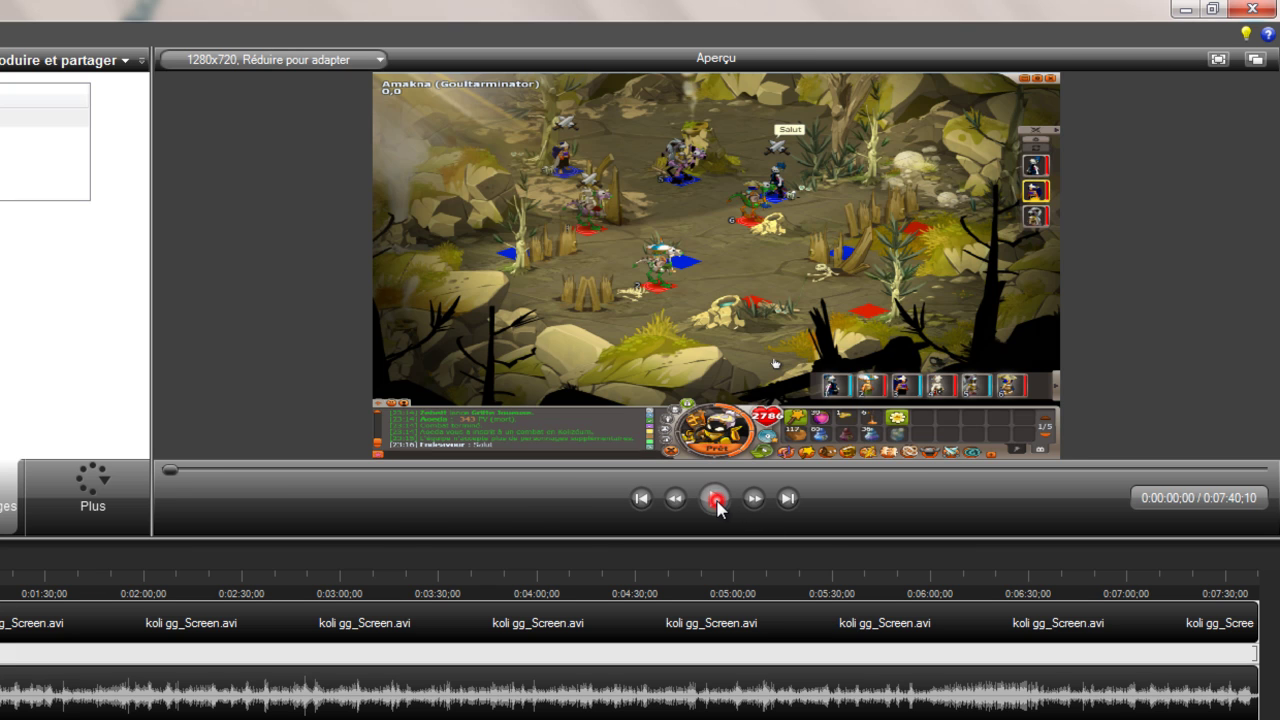
pyautogui.click(716, 500)
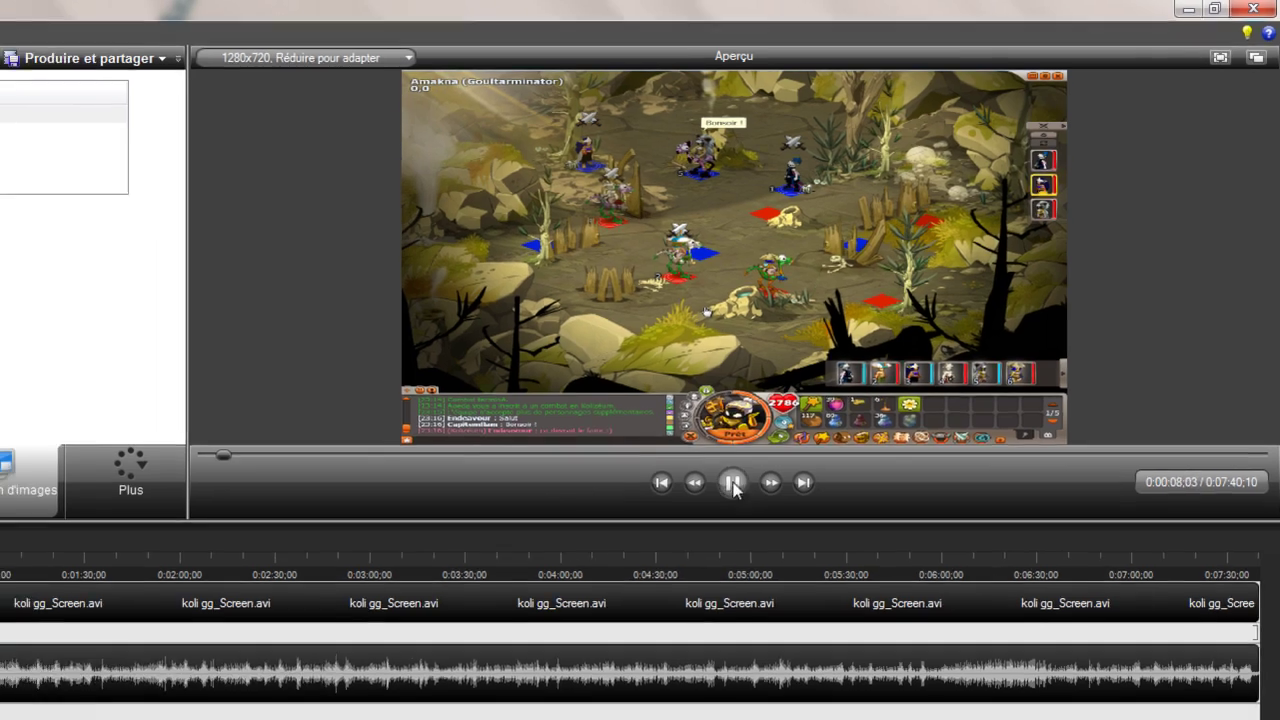
pyautogui.click(714, 498)
# Move the logo clip on the PIP track to start at 0:00:00;00 and play the opening to check its fade.
pyautogui.moveTo(108, 626); pyautogui.dragTo(97, 625)
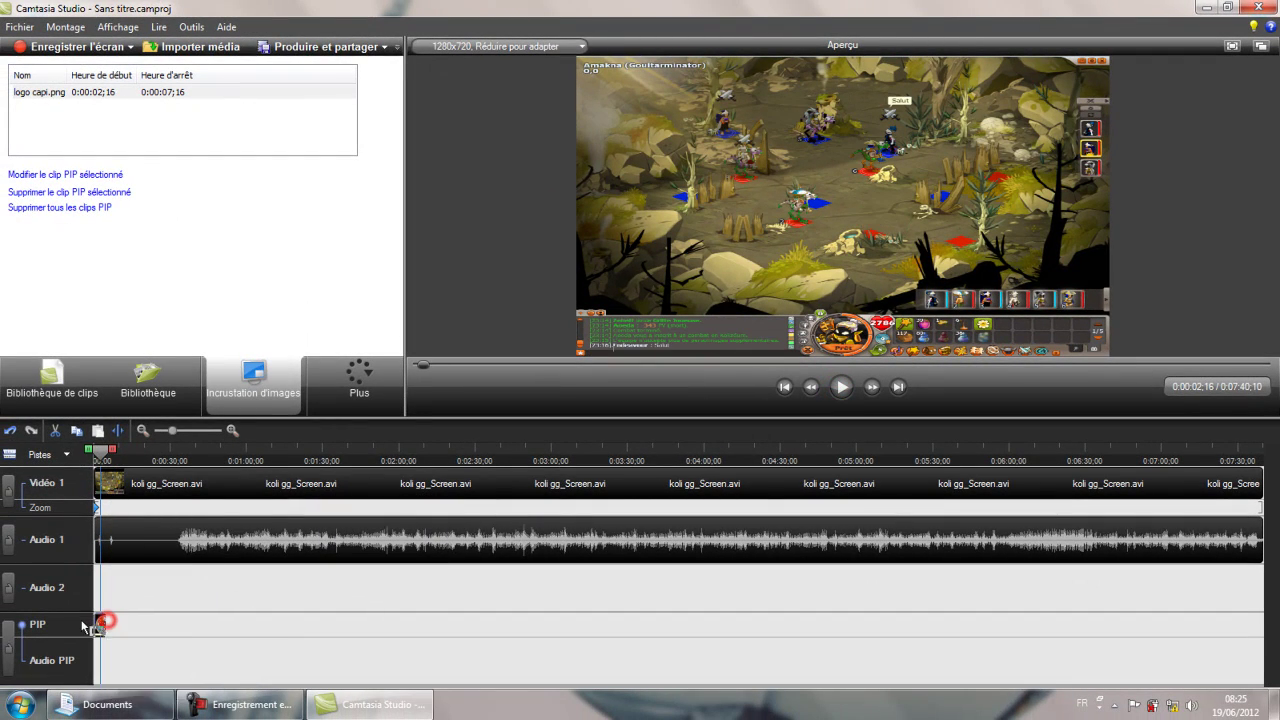
pyautogui.moveTo(115, 452); pyautogui.dragTo(77, 458)
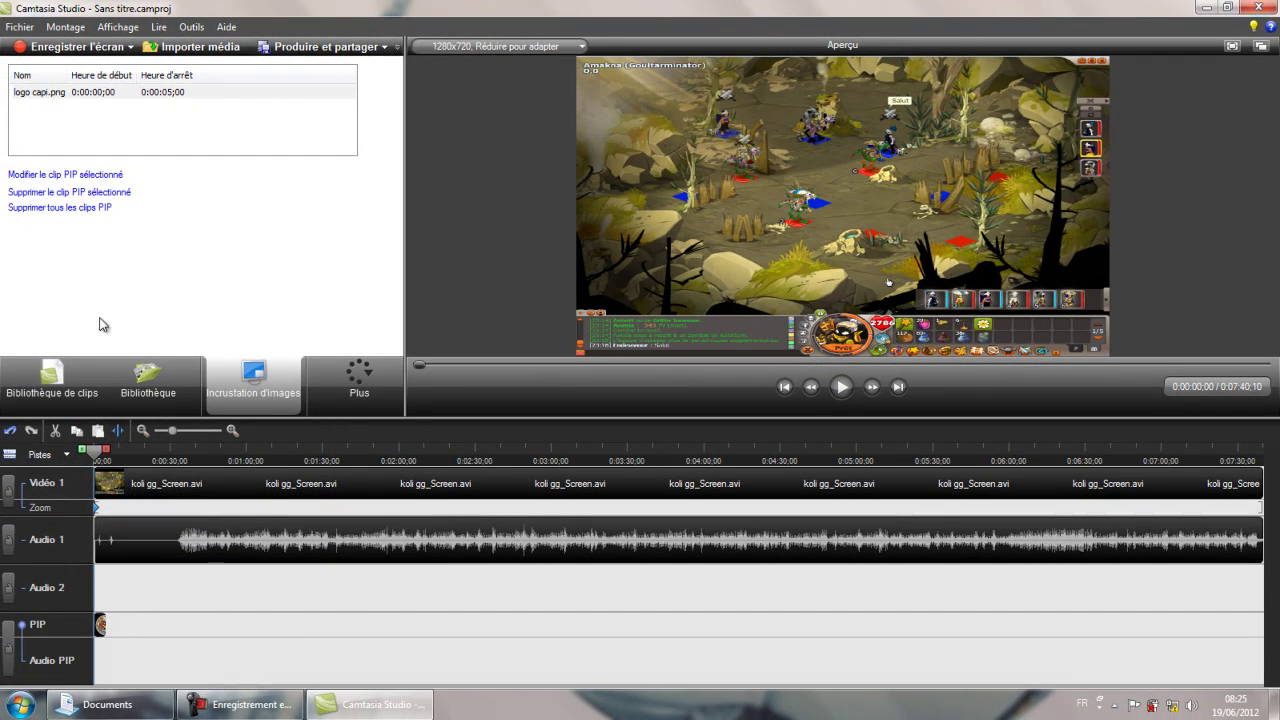
pyautogui.doubleClick(103, 629)
pyautogui.doubleClick(103, 631)
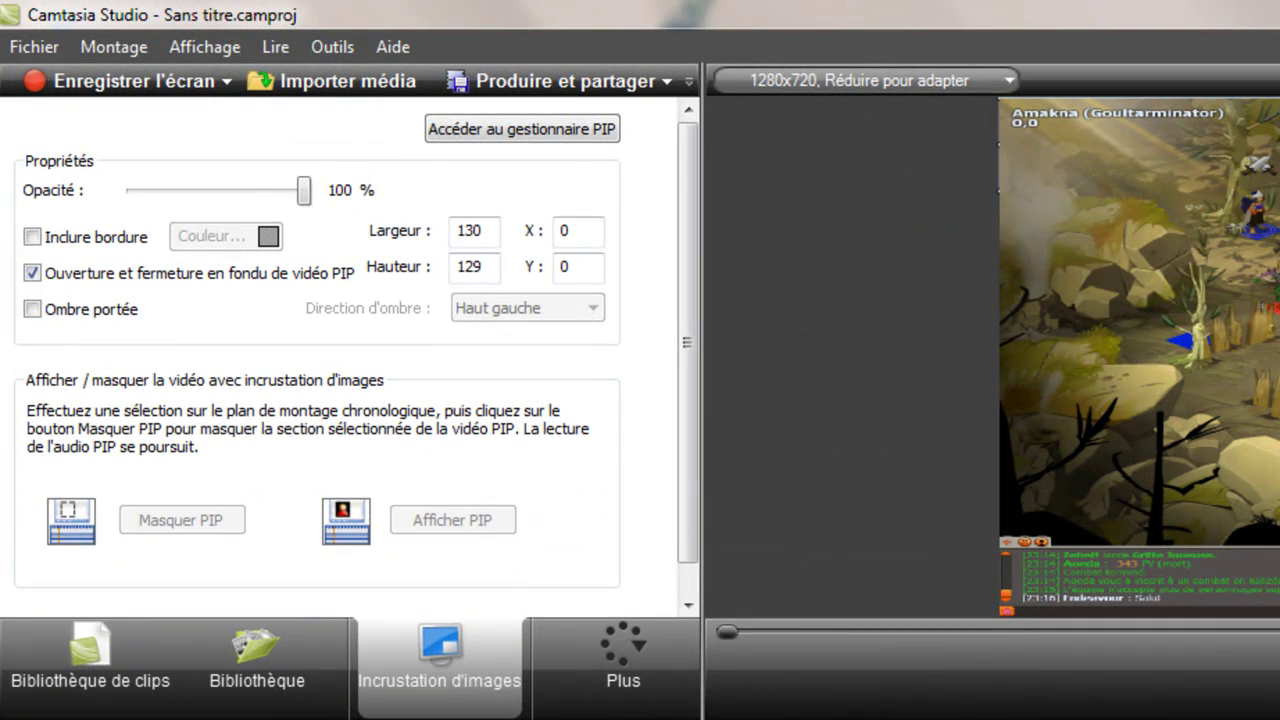
pyautogui.click(268, 604)
pyautogui.press('space')
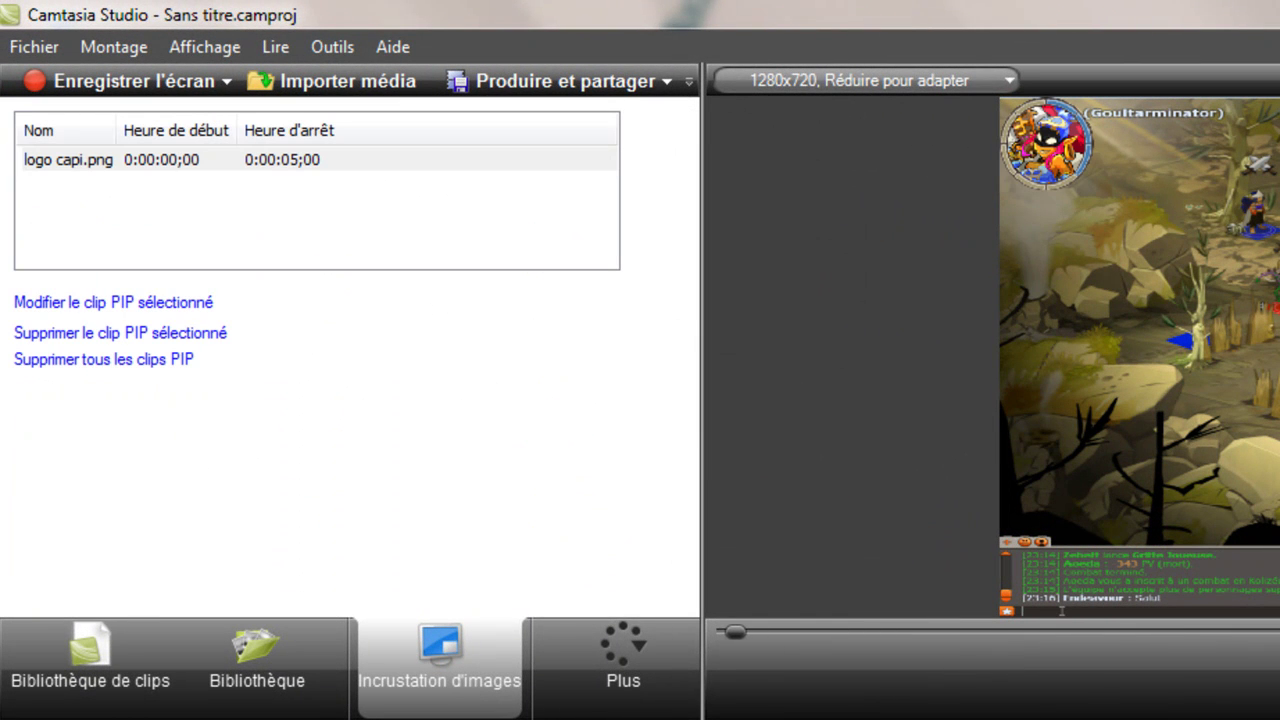
# Give the logo overlay a drop shadow with direction Haut gauche and move the logo to about X 158, Y 117.
pyautogui.click(1045, 143)
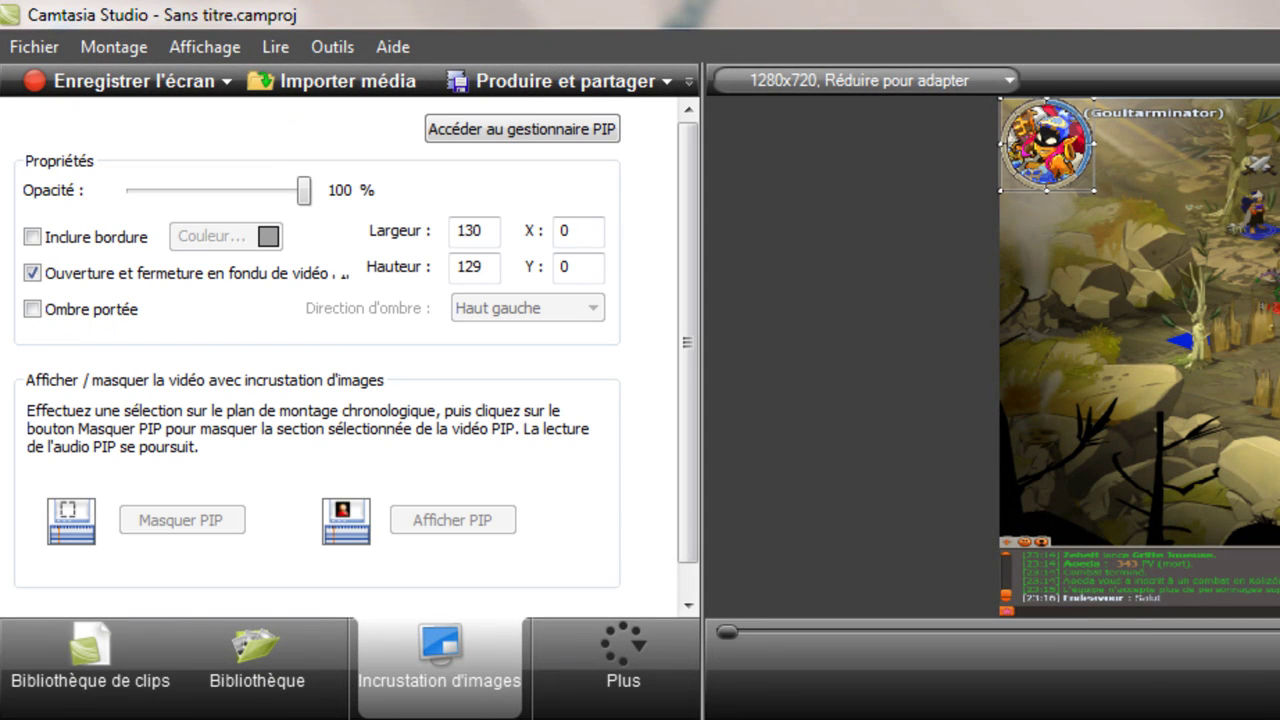
pyautogui.click(80, 312)
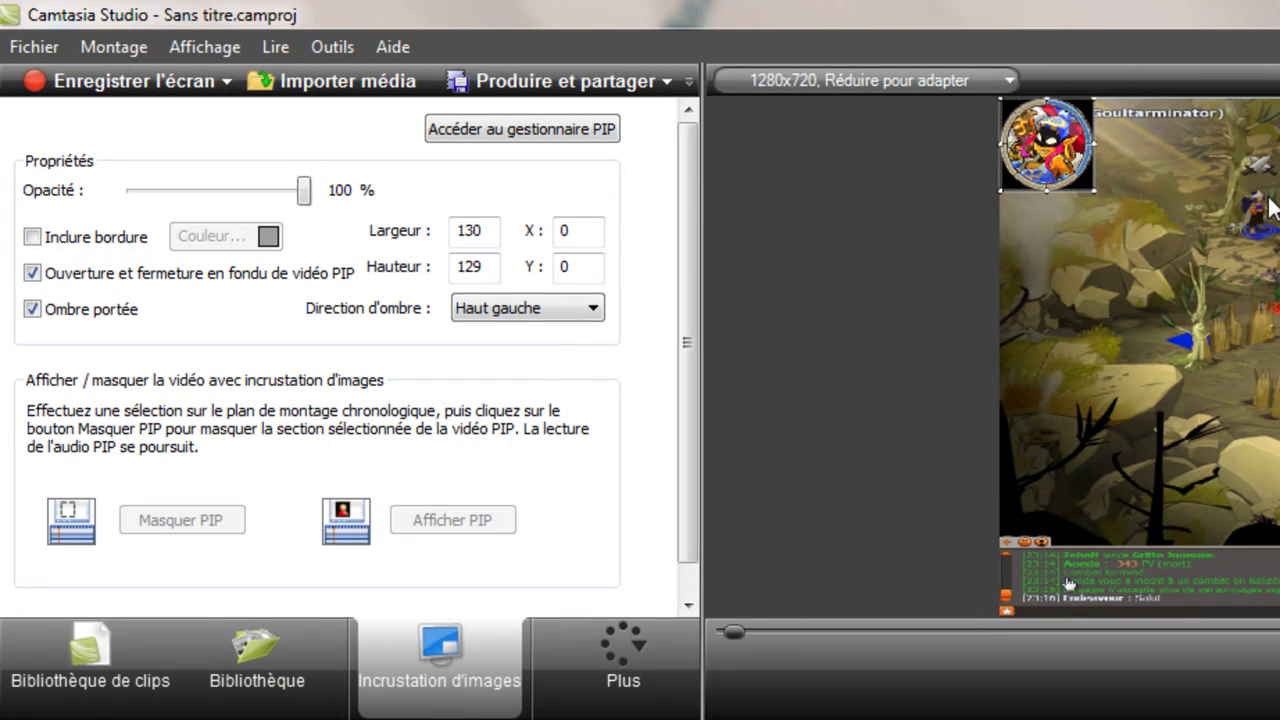
pyautogui.moveTo(1050, 142); pyautogui.dragTo(1162, 228)
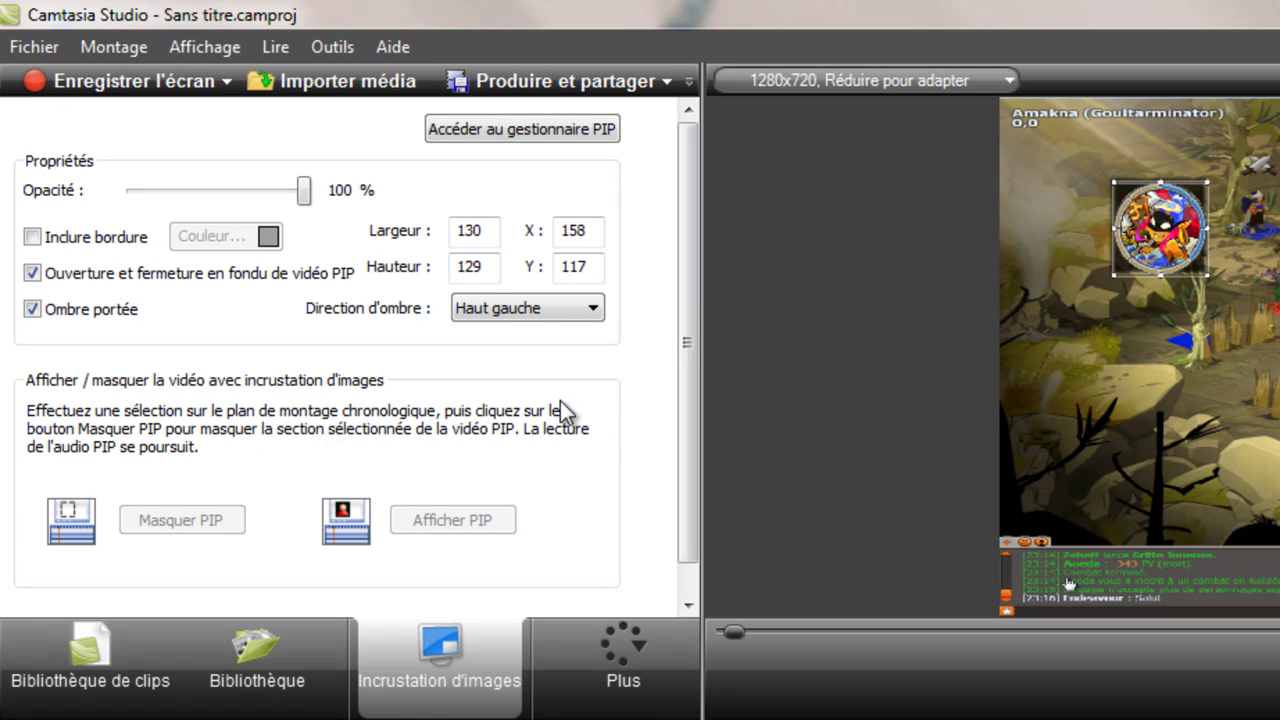
pyautogui.click(551, 310)
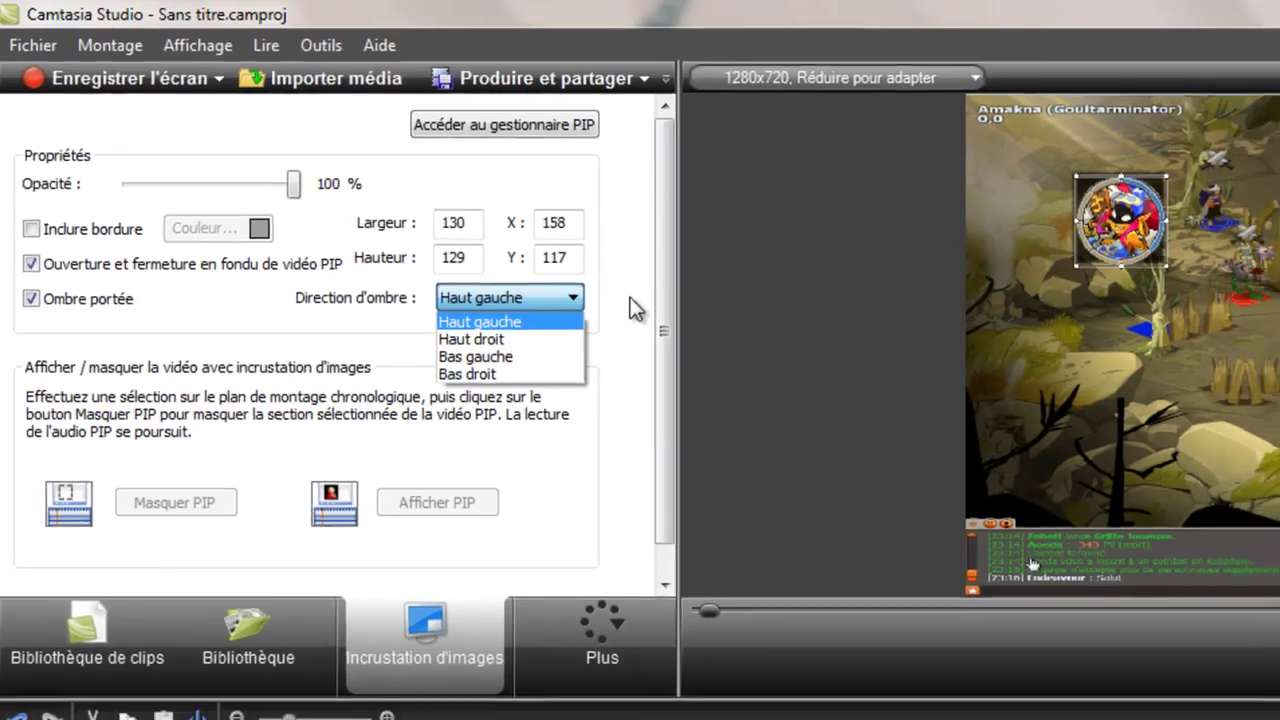
pyautogui.click(654, 310)
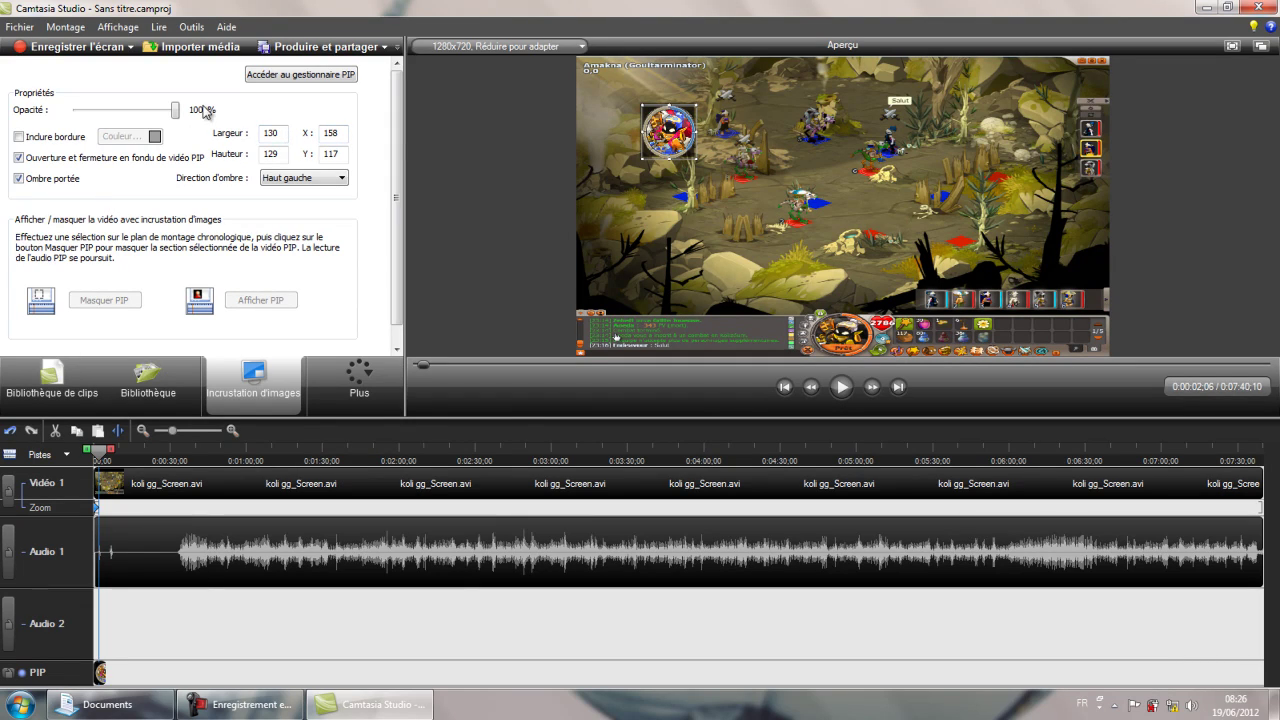
# Set the logo overlay's position to X 1, Y 1.
pyautogui.moveTo(347, 139); pyautogui.dragTo(322, 140)
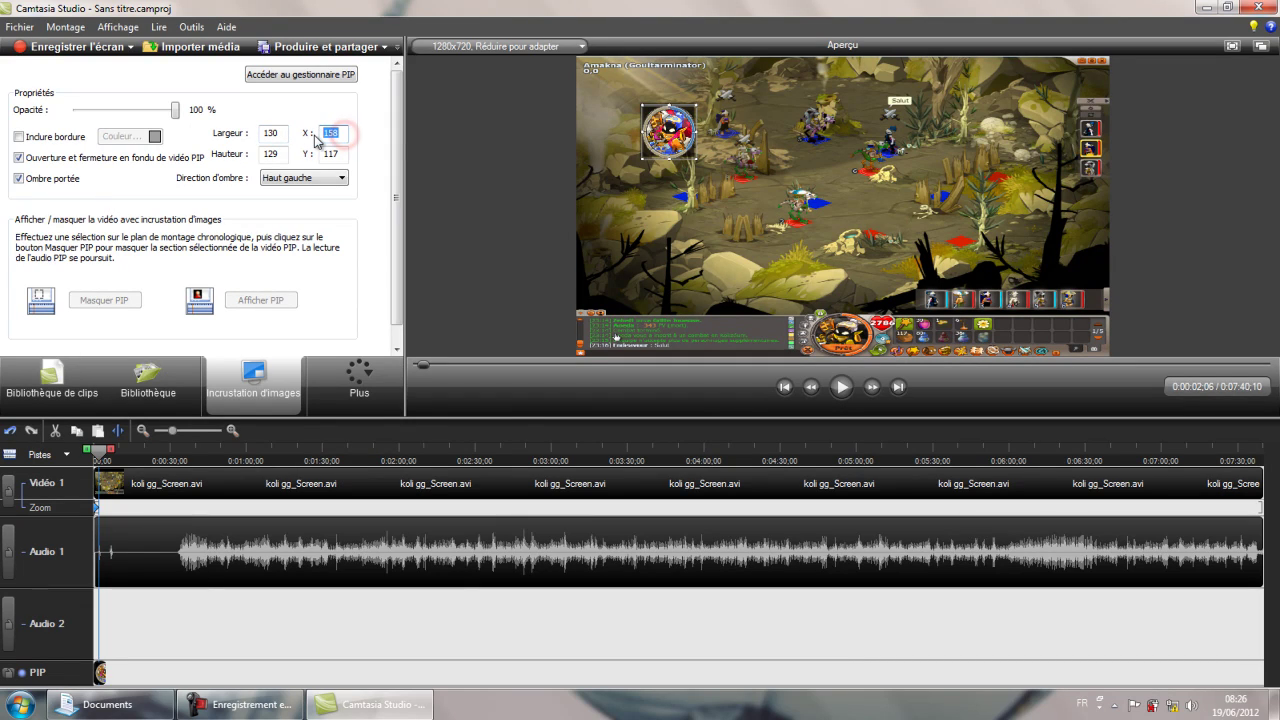
pyautogui.click(340, 153)
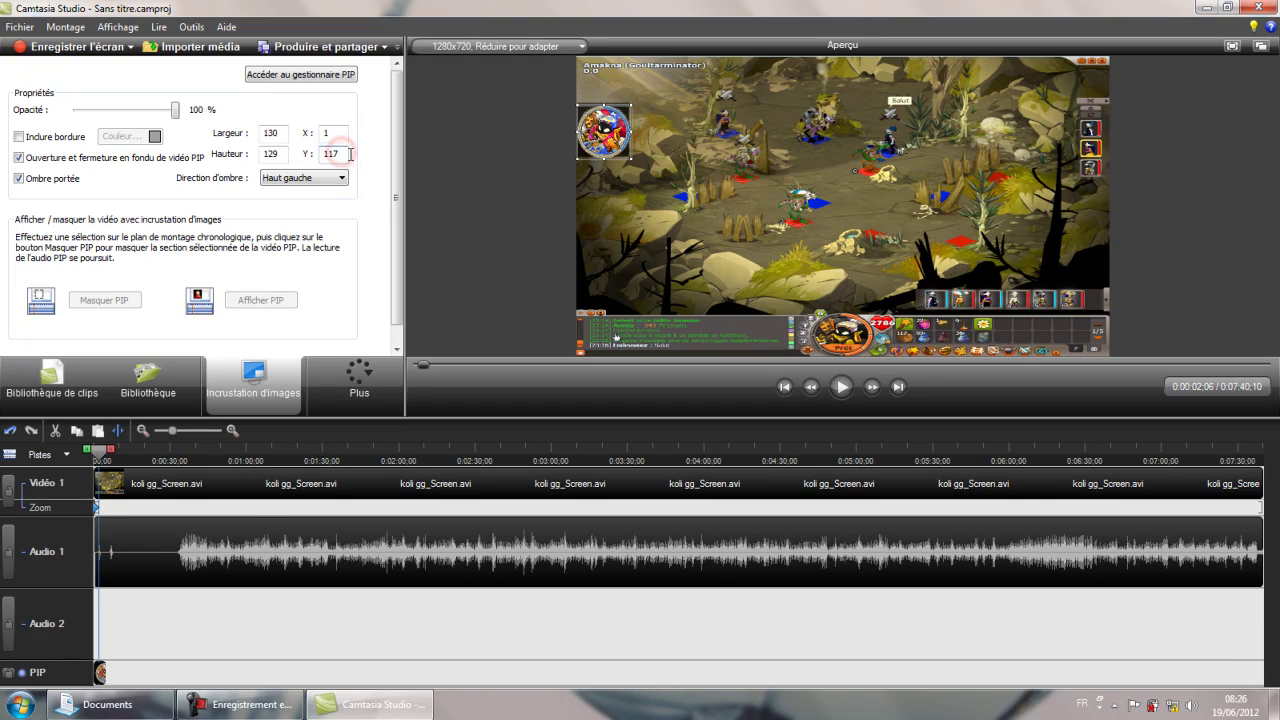
pyautogui.moveTo(339, 154); pyautogui.dragTo(314, 155)
pyautogui.write('1')
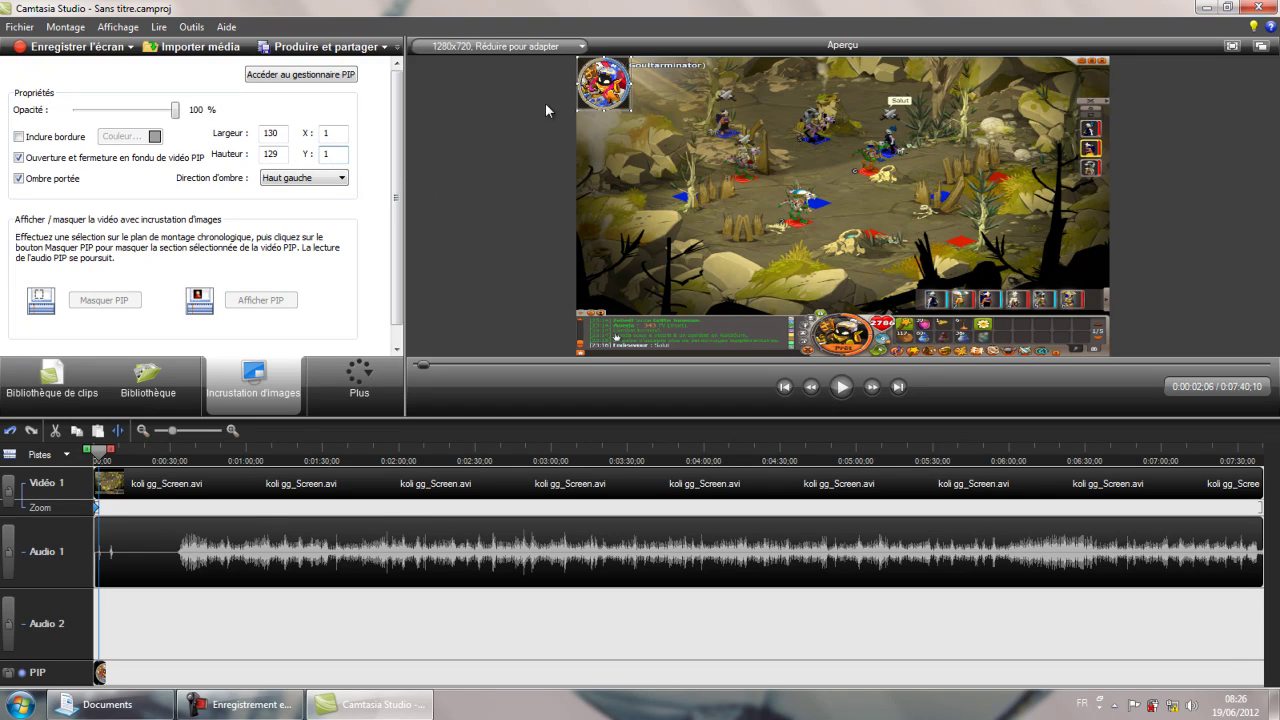
# Set the logo overlay's position to X 180, Y 591.
pyautogui.doubleClick(335, 137)
pyautogui.doubleClick(322, 153)
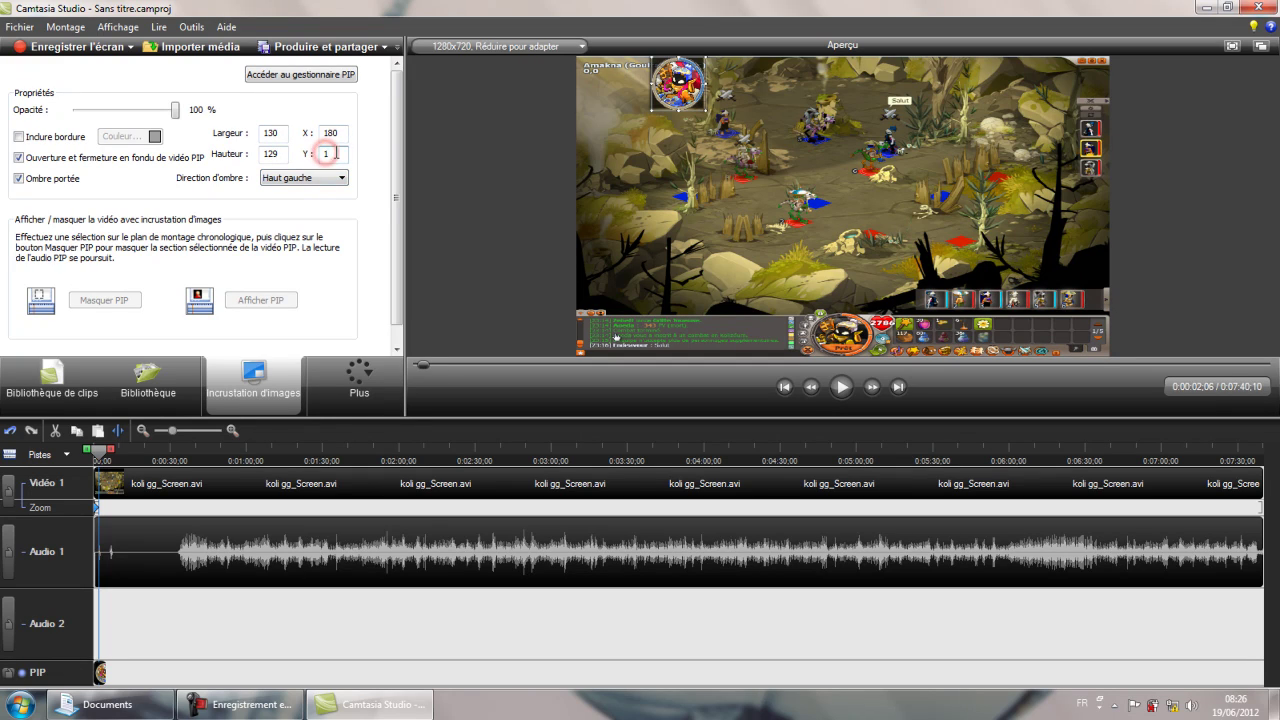
pyautogui.write('7')
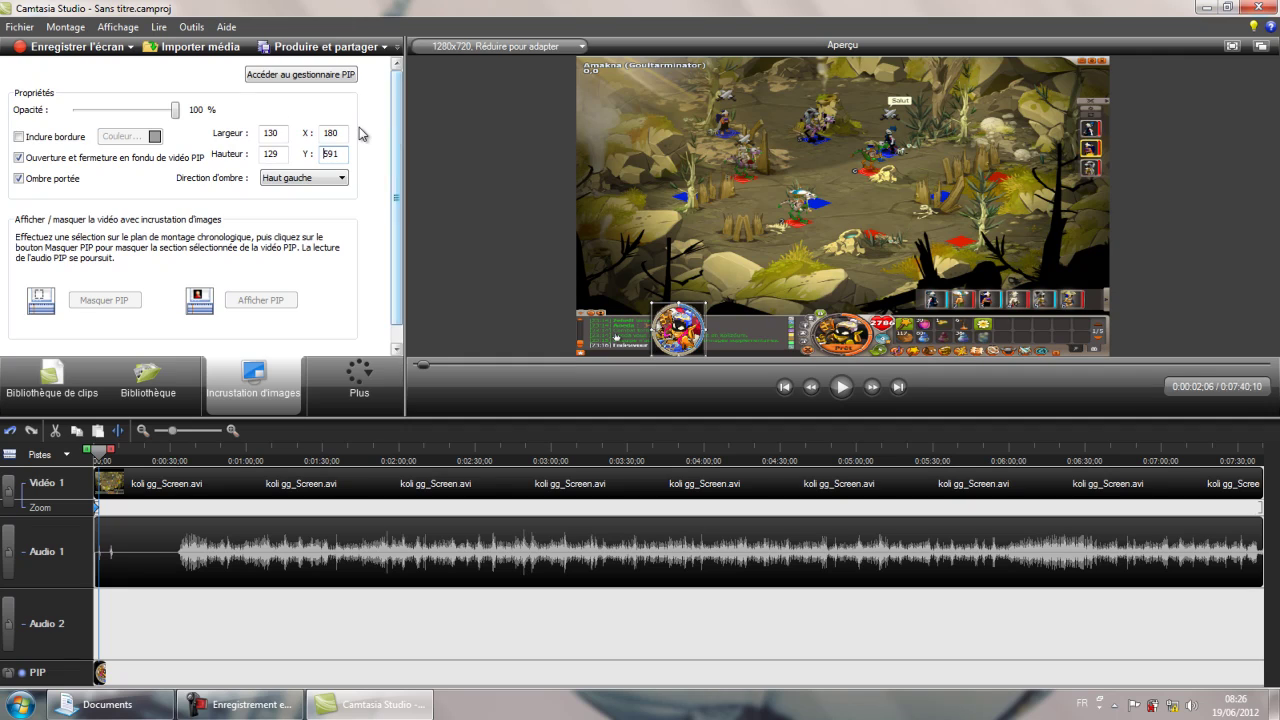
pyautogui.click(360, 129)
pyautogui.scroll(-1, 360, 129)
pyautogui.scroll(1, 363, 197)
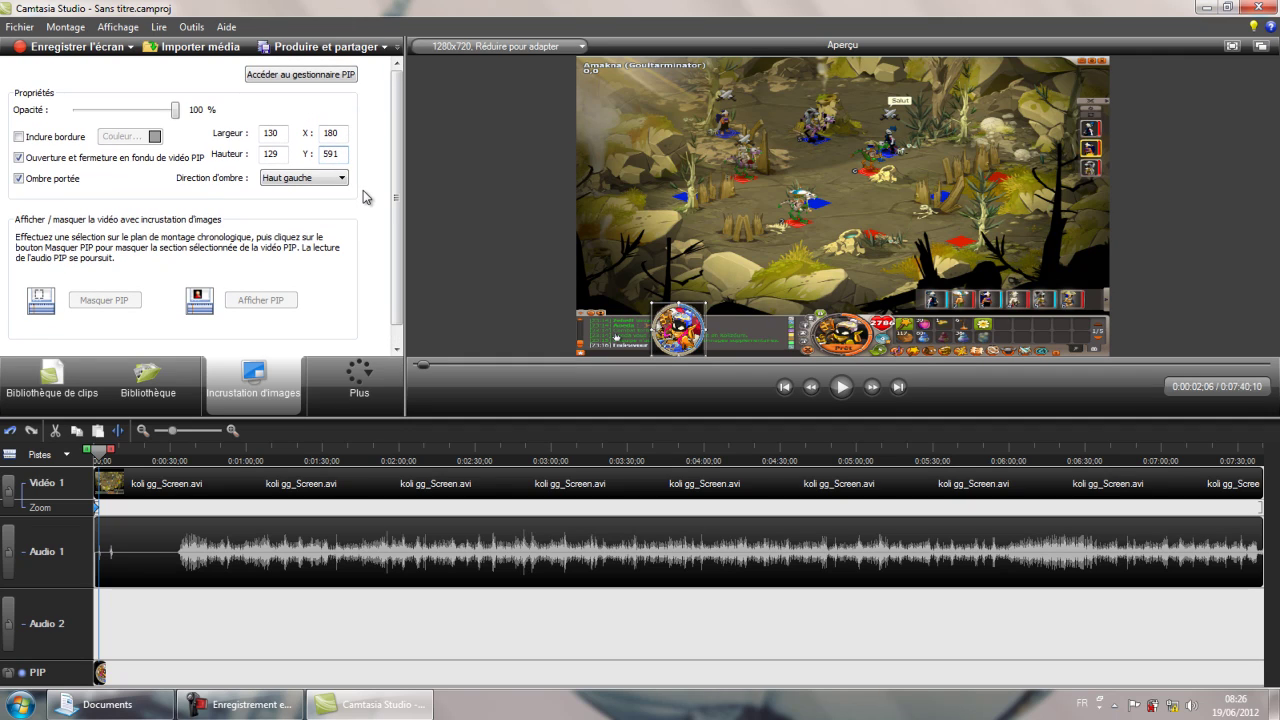
# Place the logo overlay near the video's top-left corner at about X 49, Y 30, and minimize the editor to the desktop.
pyautogui.moveTo(670, 315); pyautogui.dragTo(615, 81)
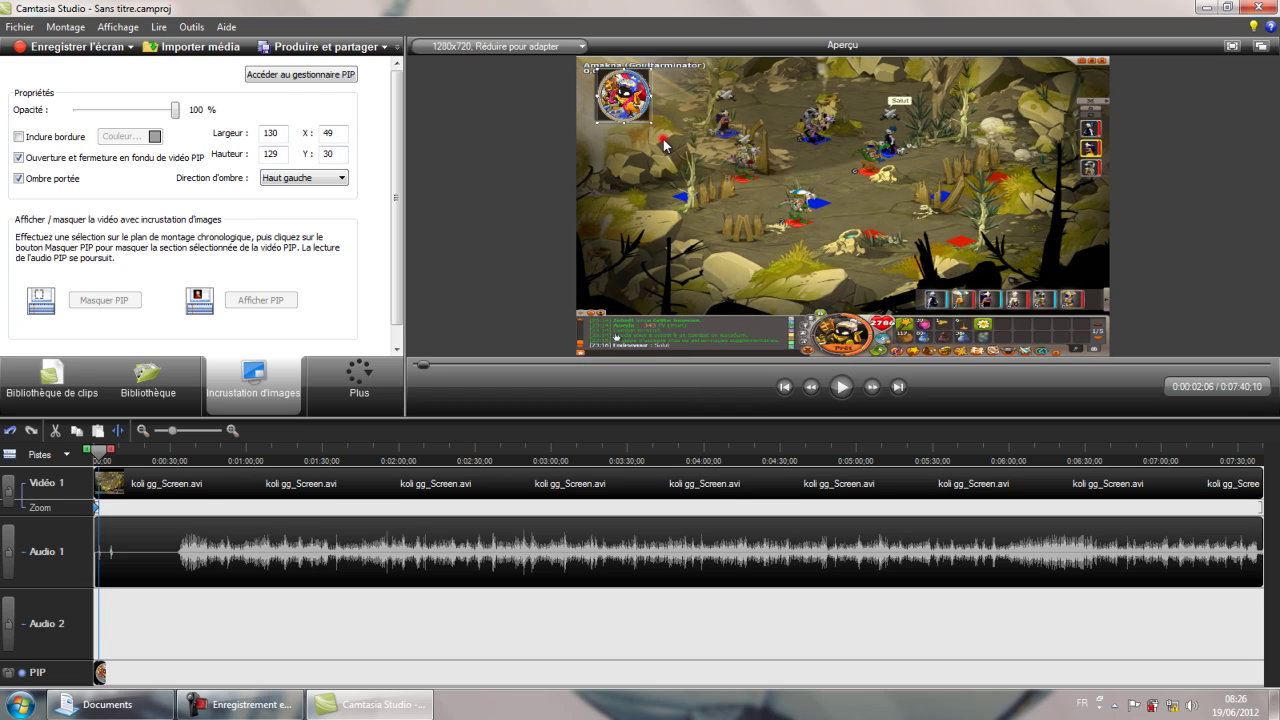
pyautogui.click(48, 380)
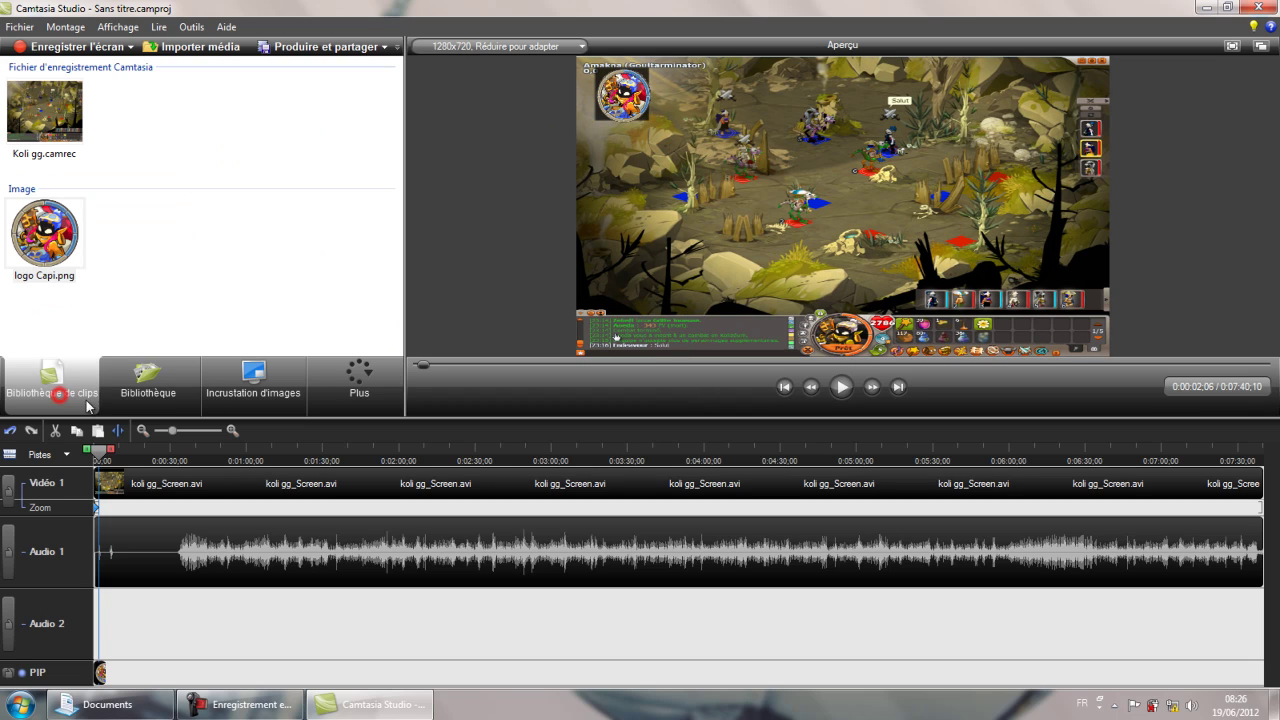
pyautogui.click(1206, 7)
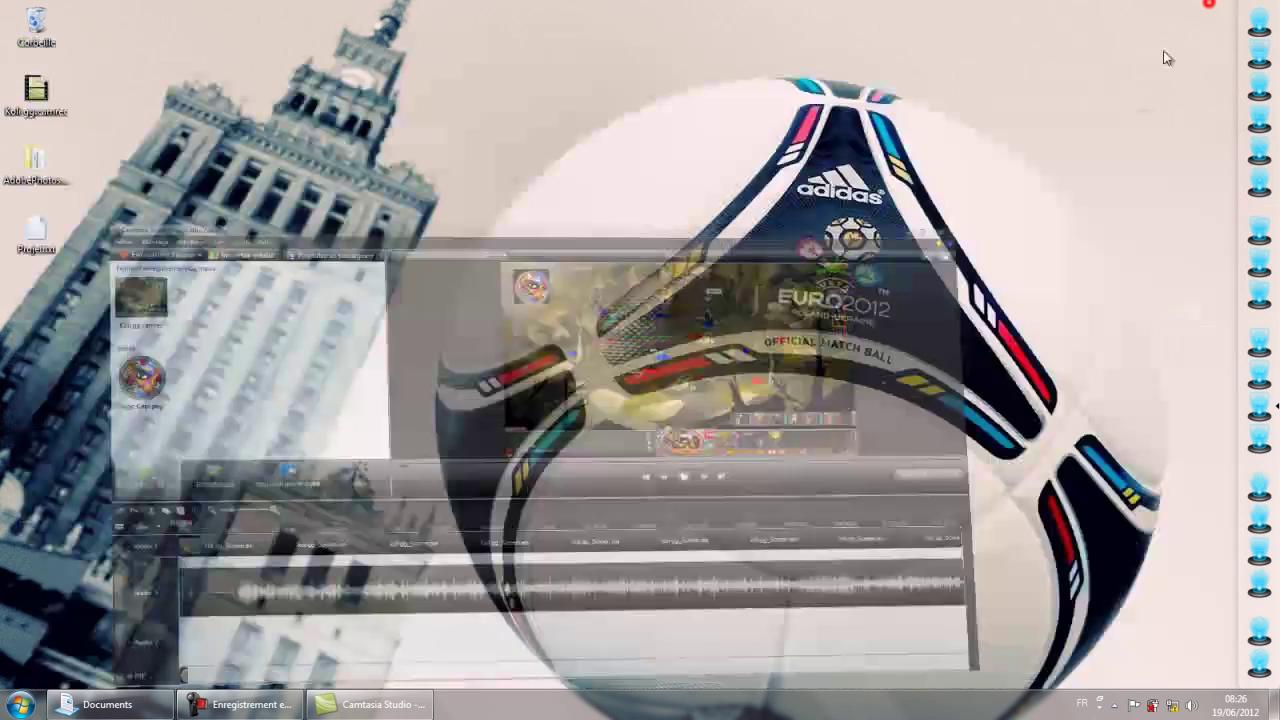